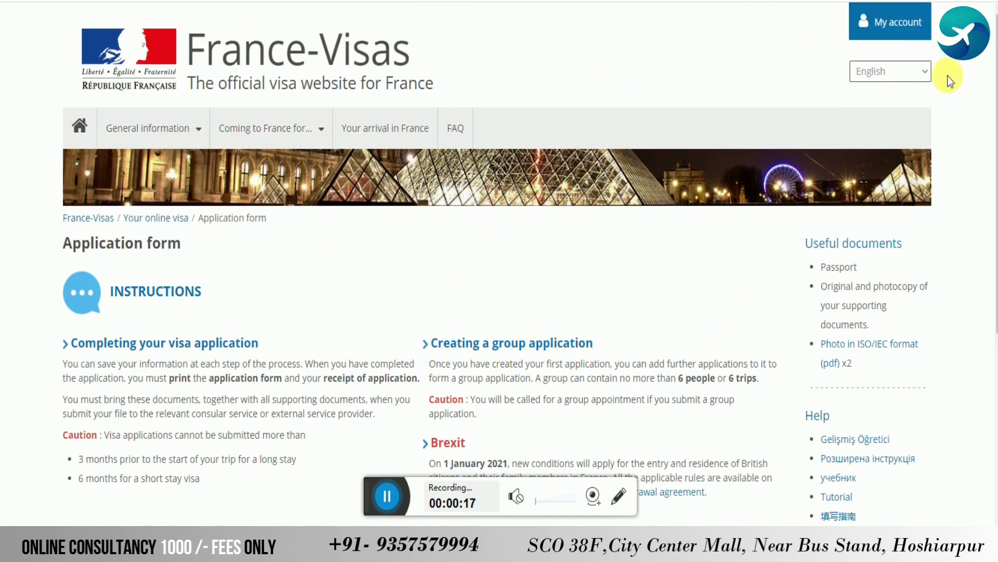
Go to the France-Visas account registration and log-in page
click(903, 22)
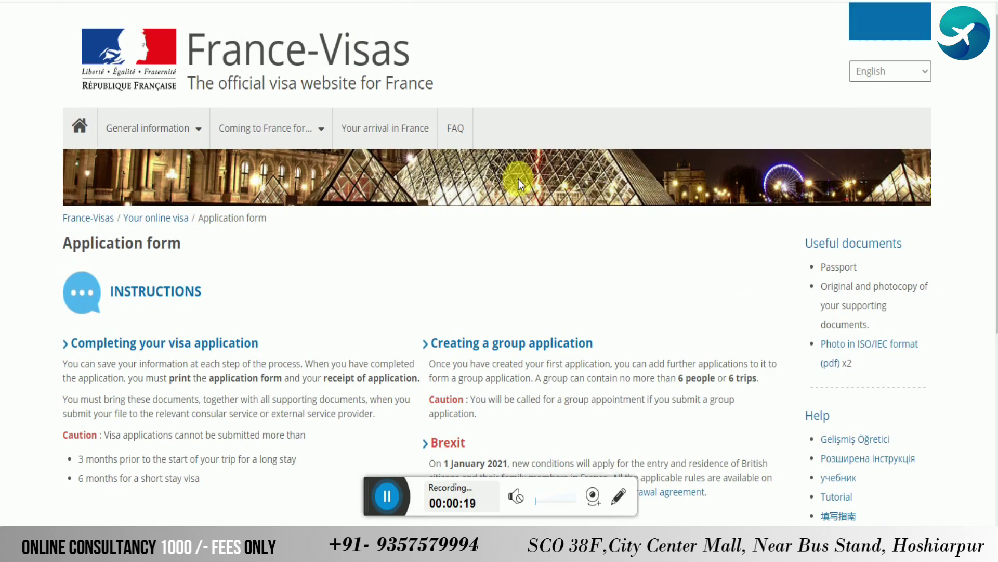
Focus the Last name field, then review the applicant's details in the Word passport table
scroll(408, 276, down, 3)
click(363, 189)
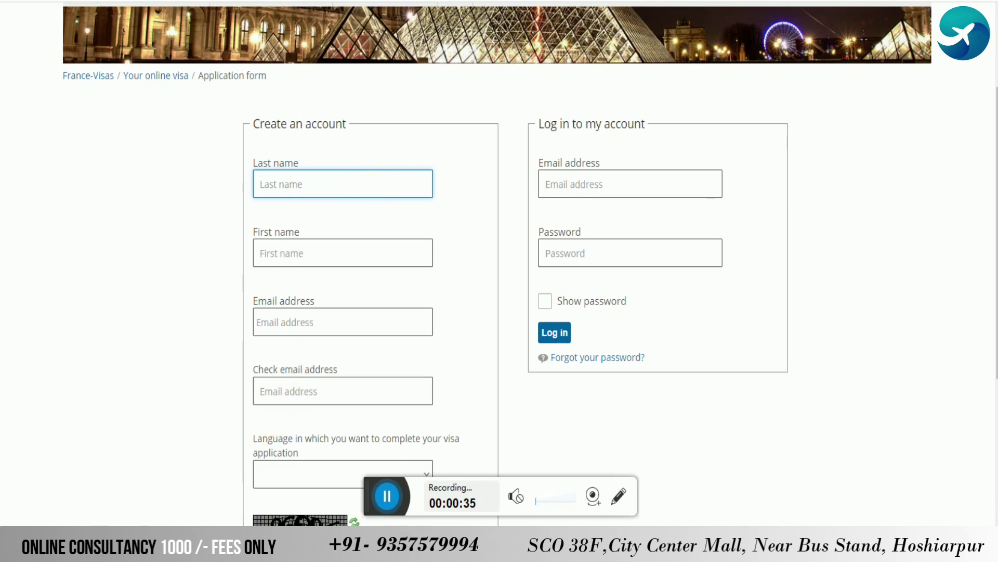
key(alt+Tab)
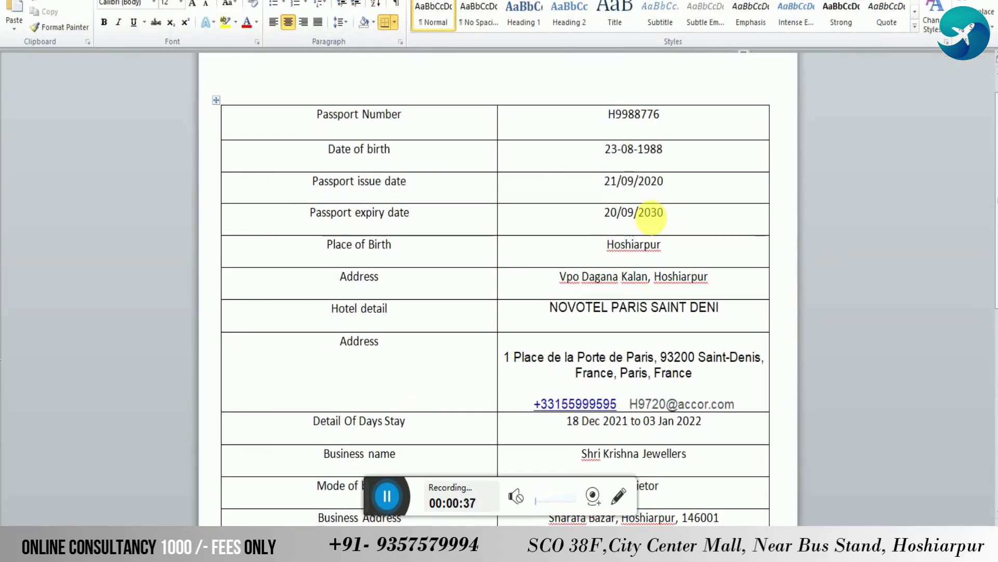
scroll(366, 139, up, 2)
click(359, 140)
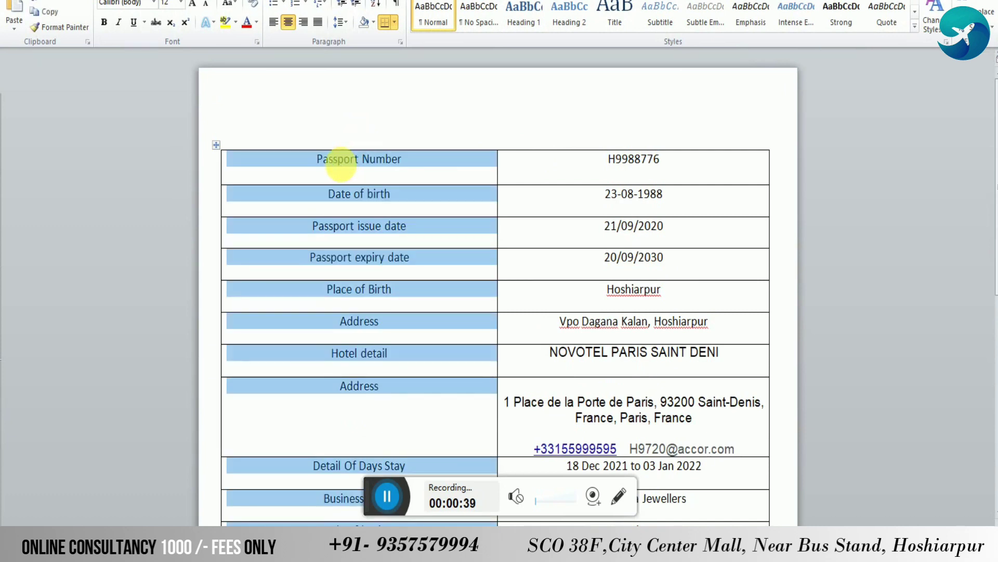
click(341, 161)
scroll(541, 282, down, 5)
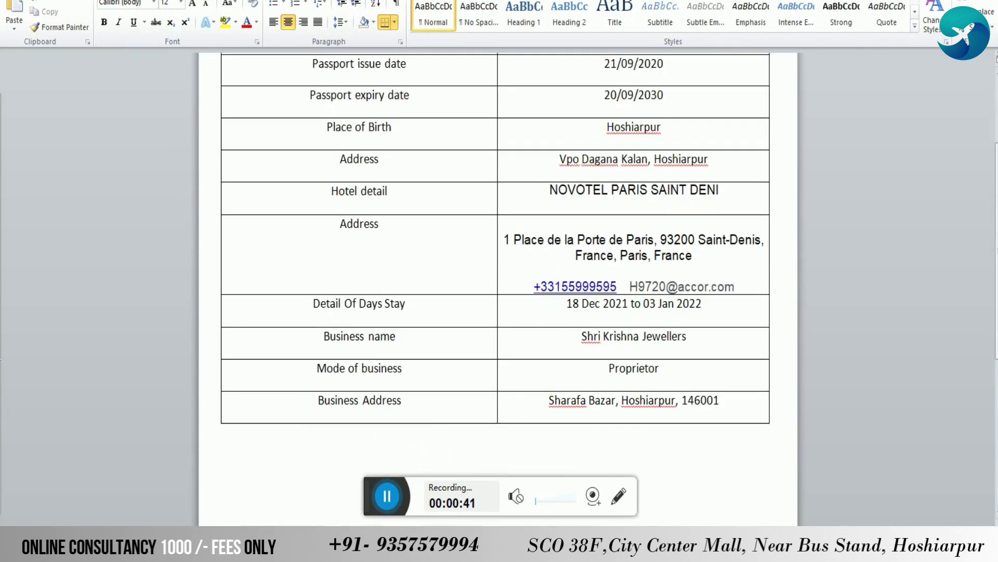
key(alt+Tab)
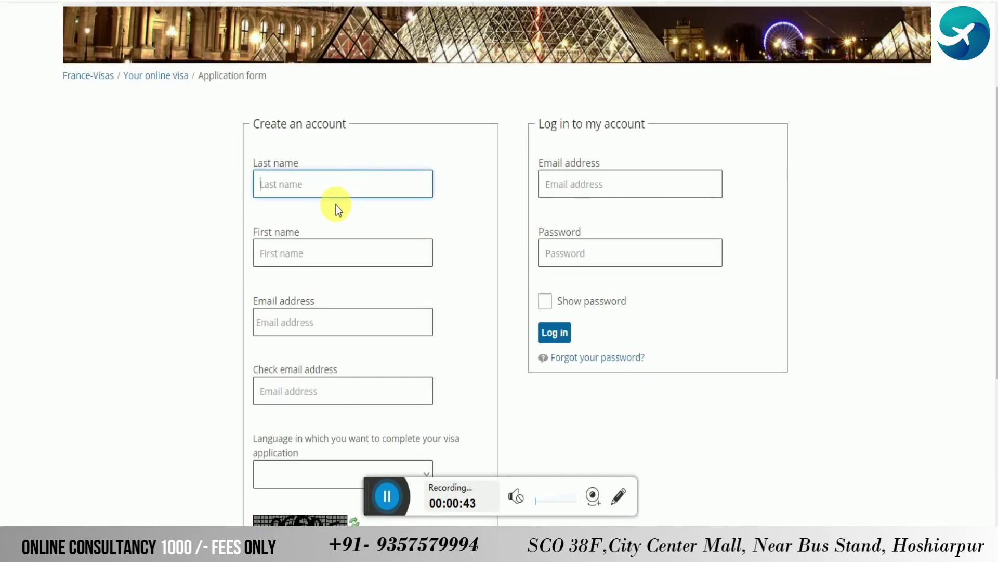
Enter the applicant's last name and first name, then the e-mail address in both e-mail fields
key(Tab)
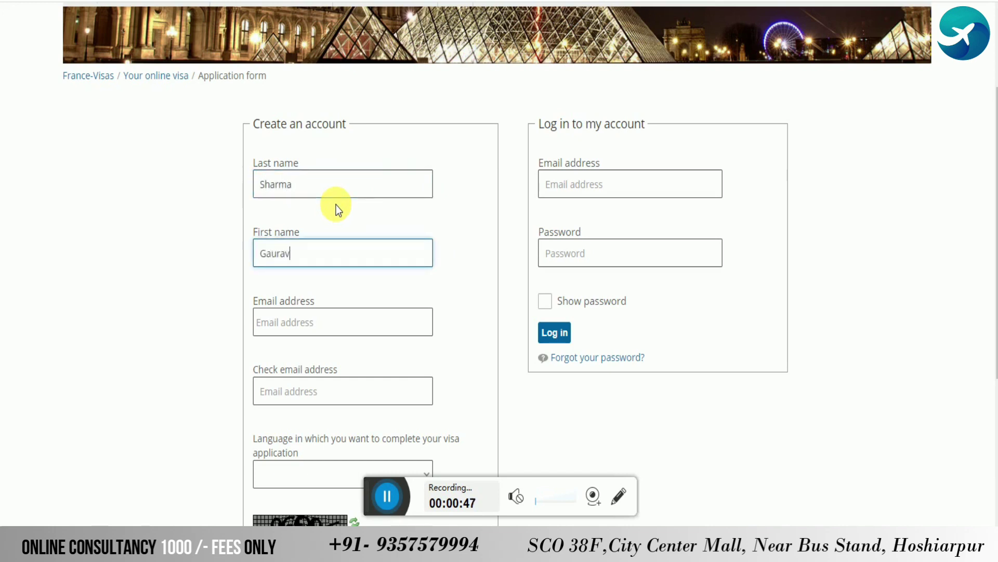
key(Tab)
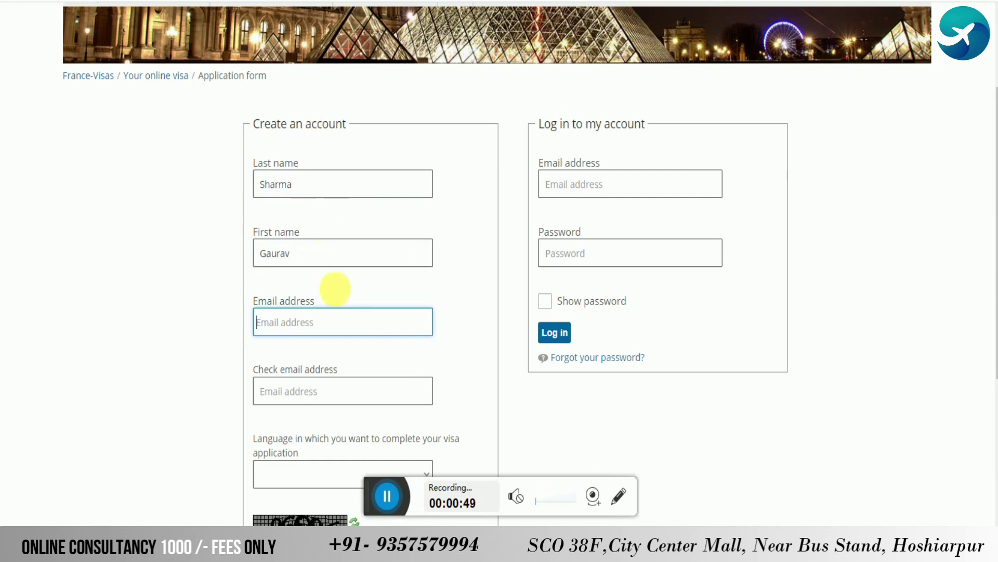
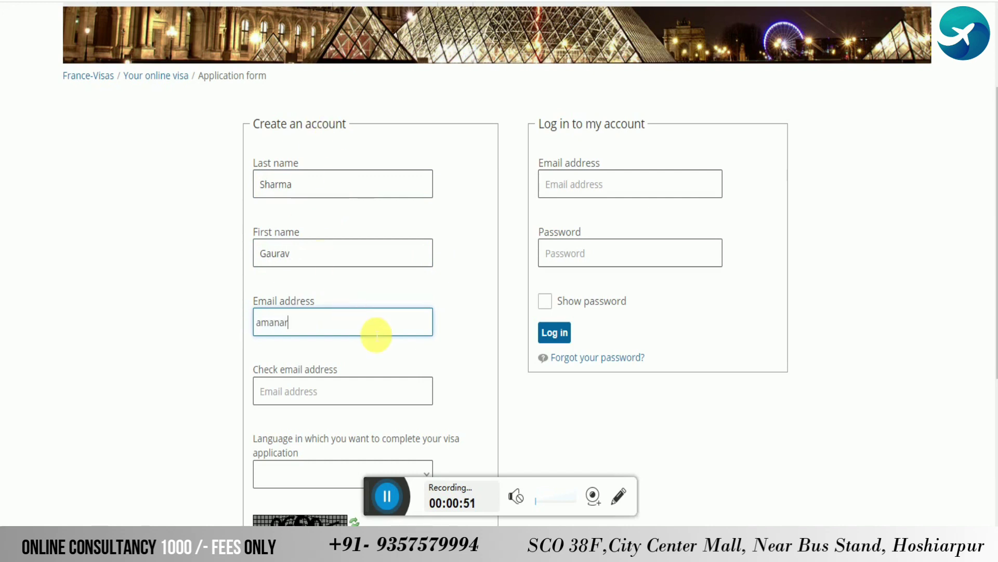
key(Tab)
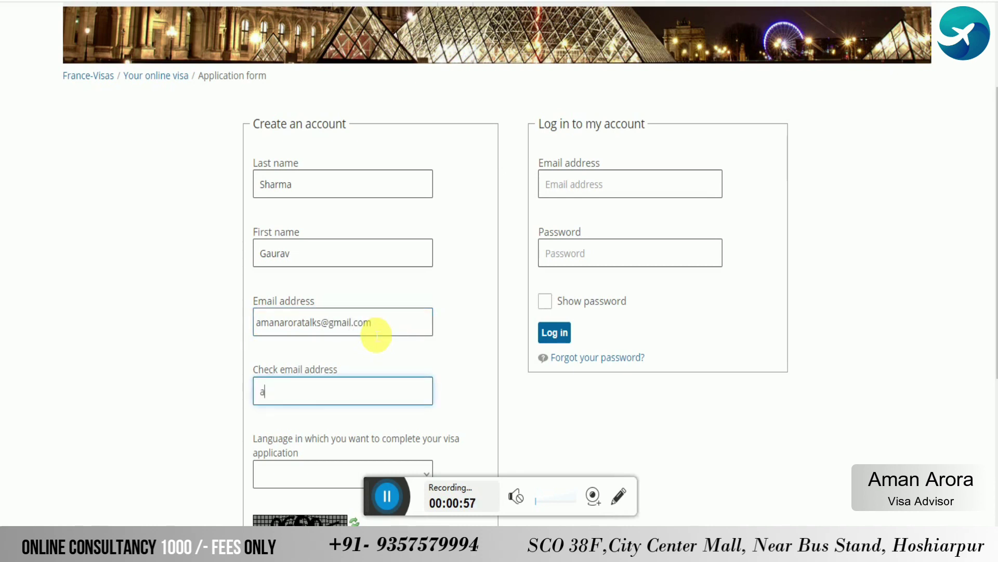
Choose English as the language, enter the CAPTCHA code and create the account
scroll(396, 322, down, 5)
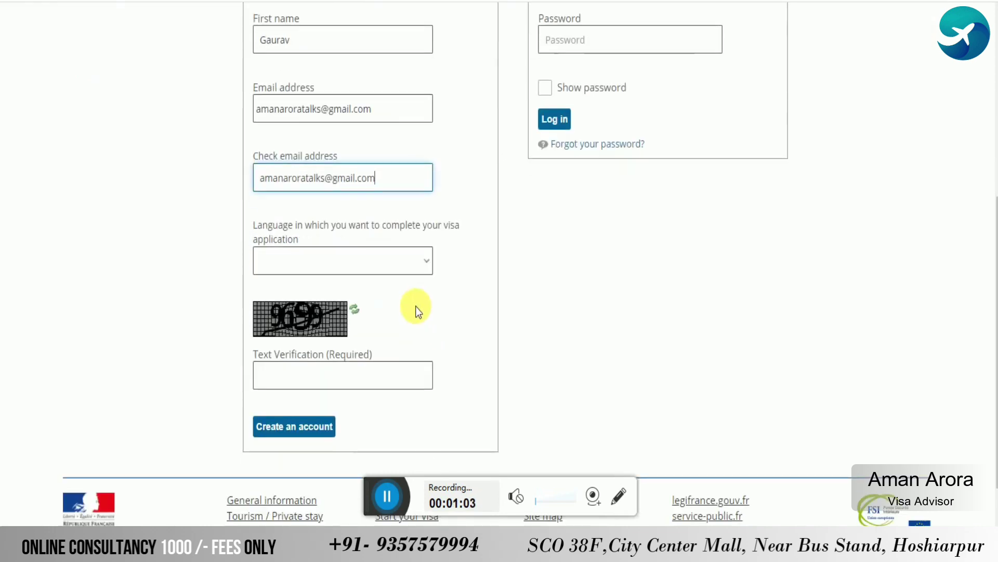
click(383, 263)
click(343, 315)
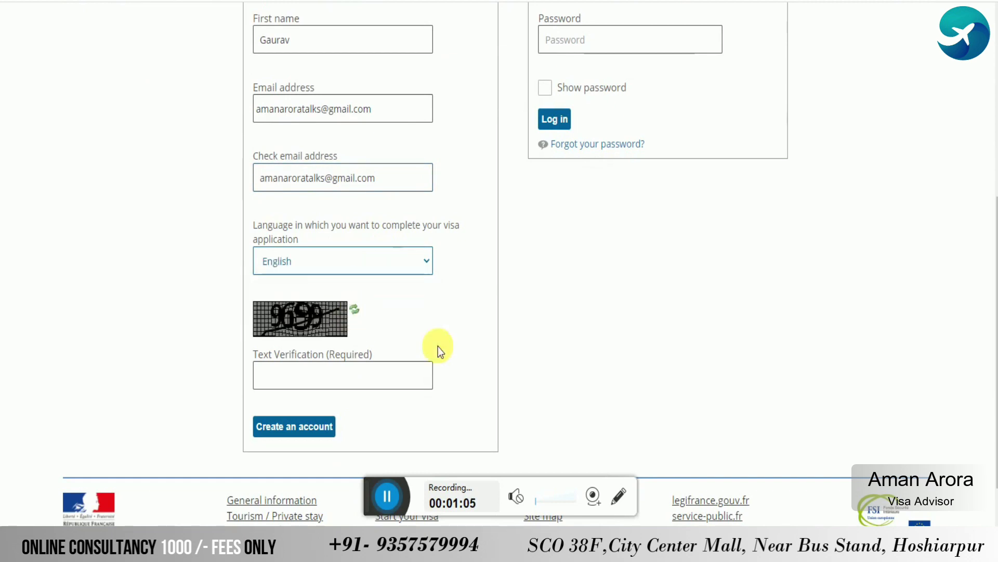
click(333, 386)
text(9699)
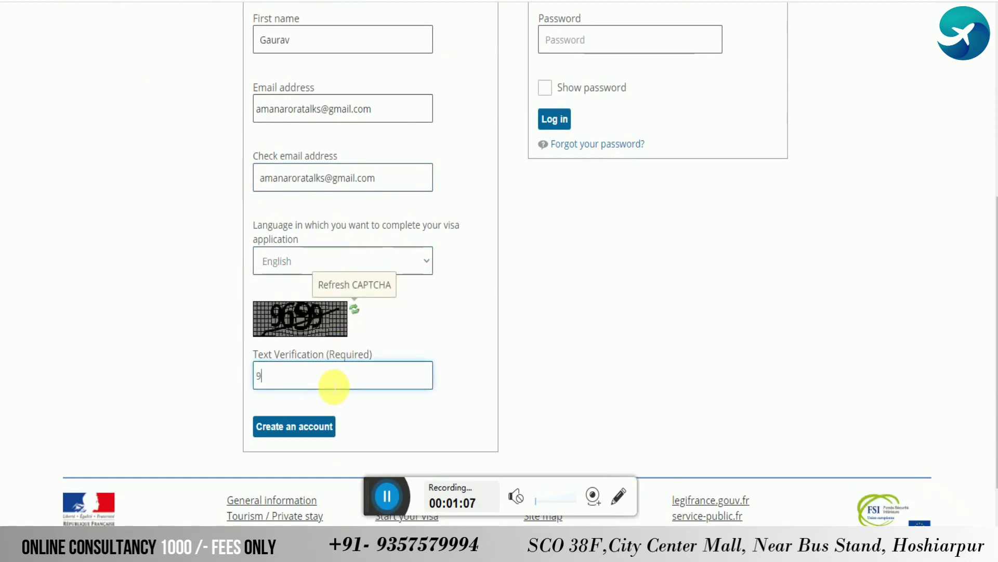
click(316, 425)
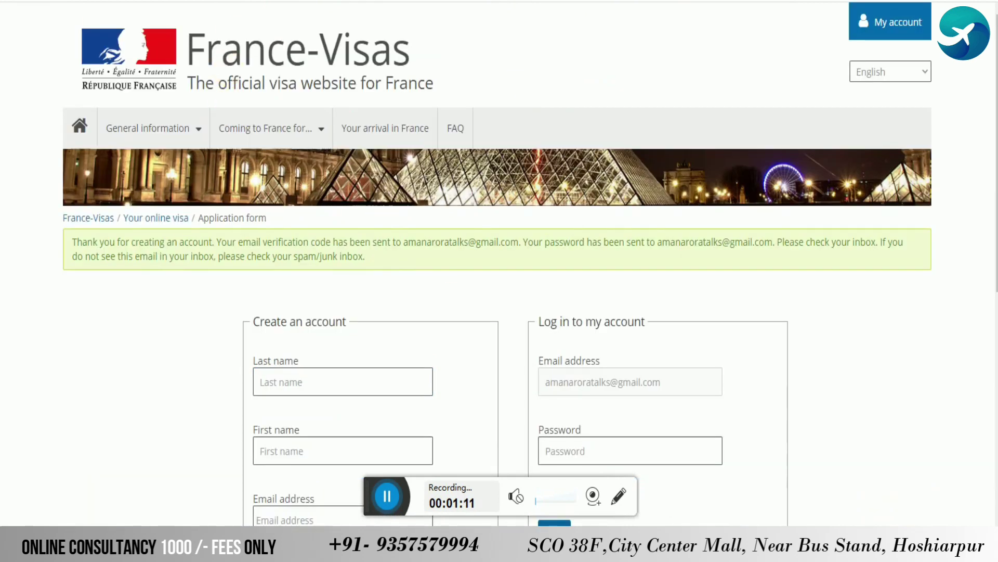
Open the 'Confirmation de votre adresse email' message in Gmail and follow its verification link
key(ctrl+Tab)
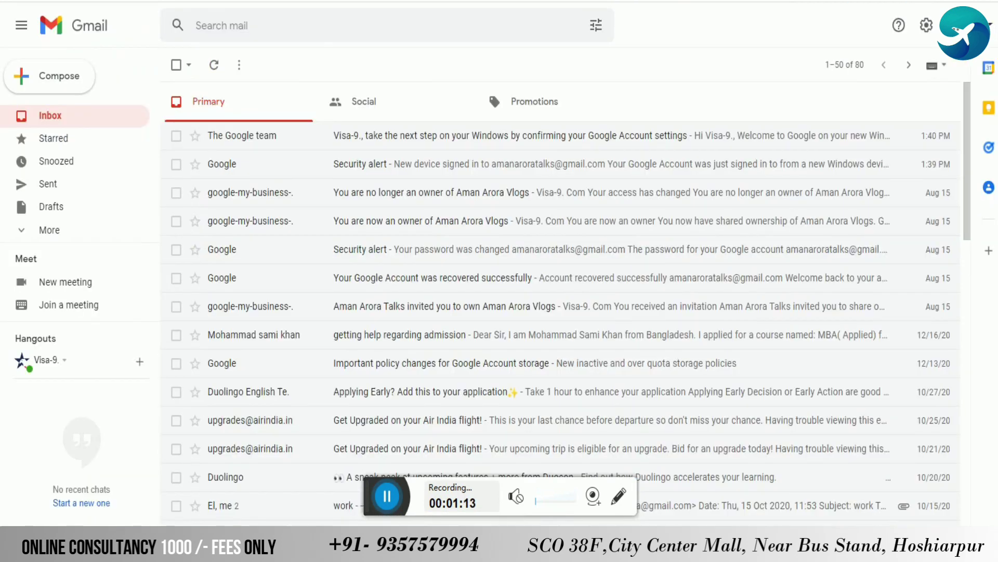
click(423, 164)
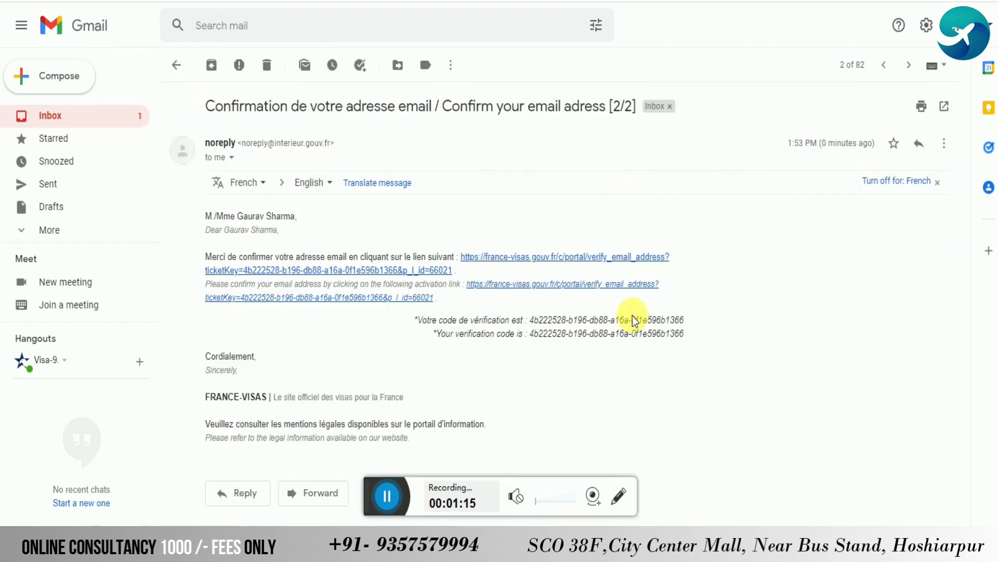
click(600, 259)
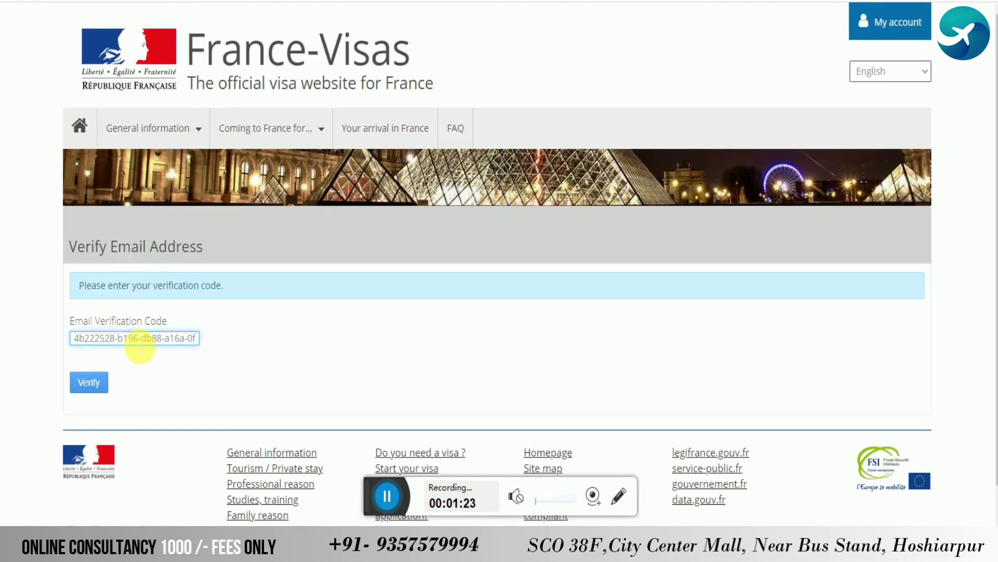
Verify the e-mail address, then enter the account e-mail in the visa application log-in form
key(ctrl+a)
click(88, 381)
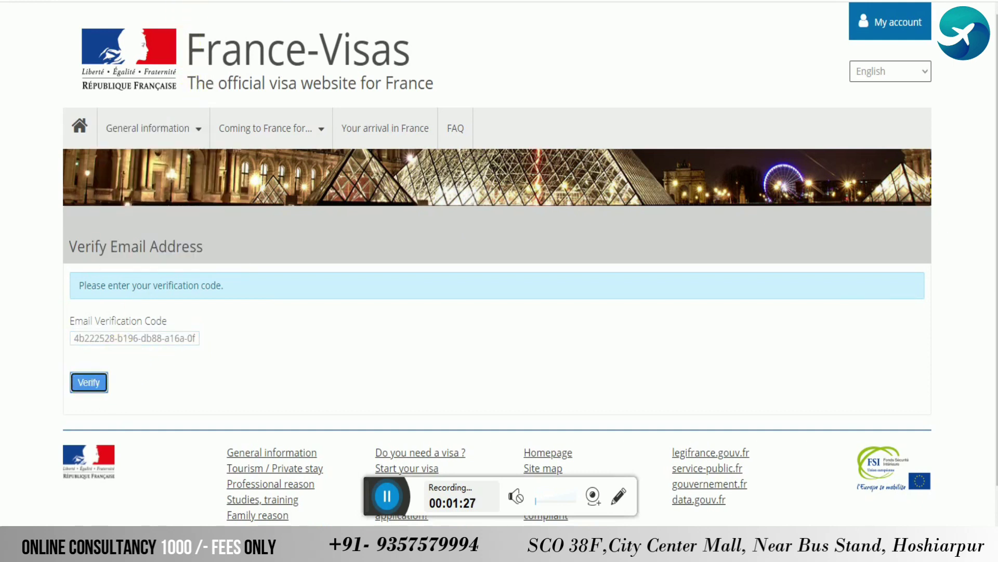
scroll(657, 260, down, 5)
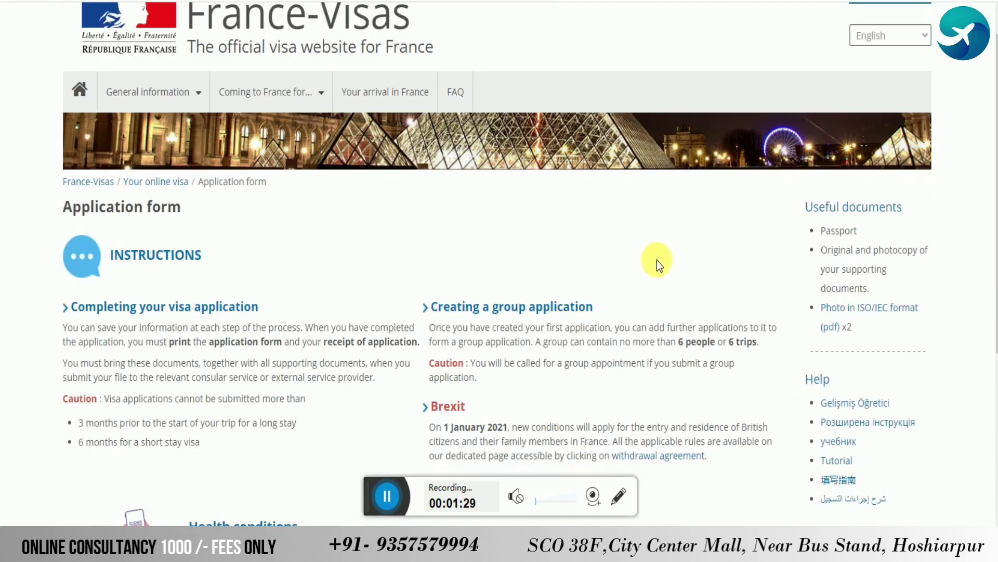
click(414, 407)
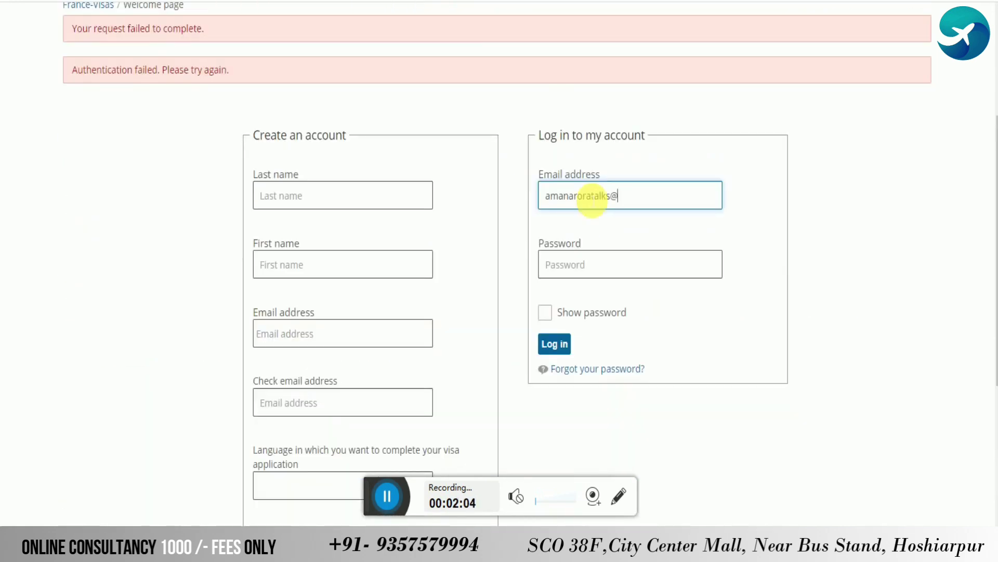
text(gmail.com)
key(Tab)
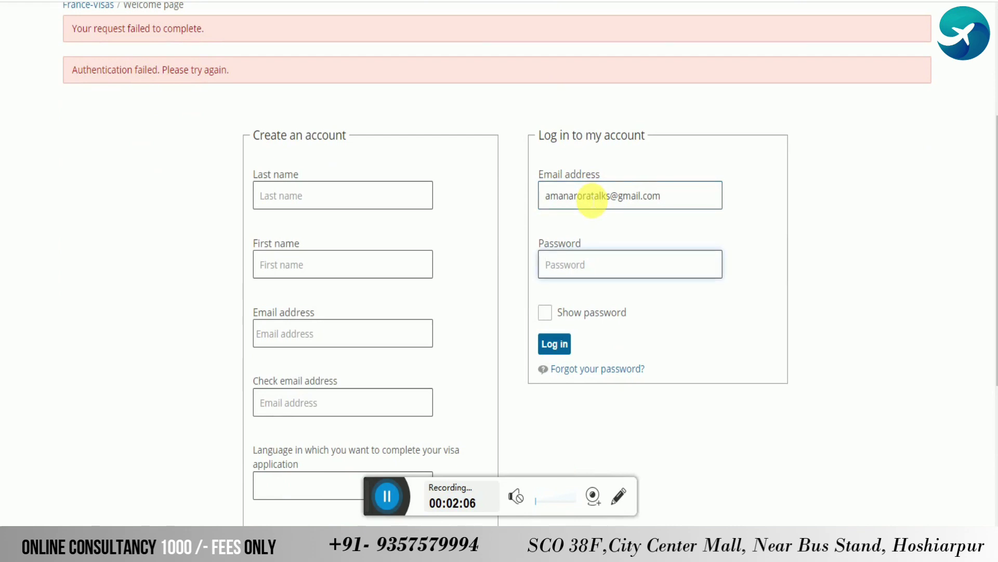
key(alt+Tab)
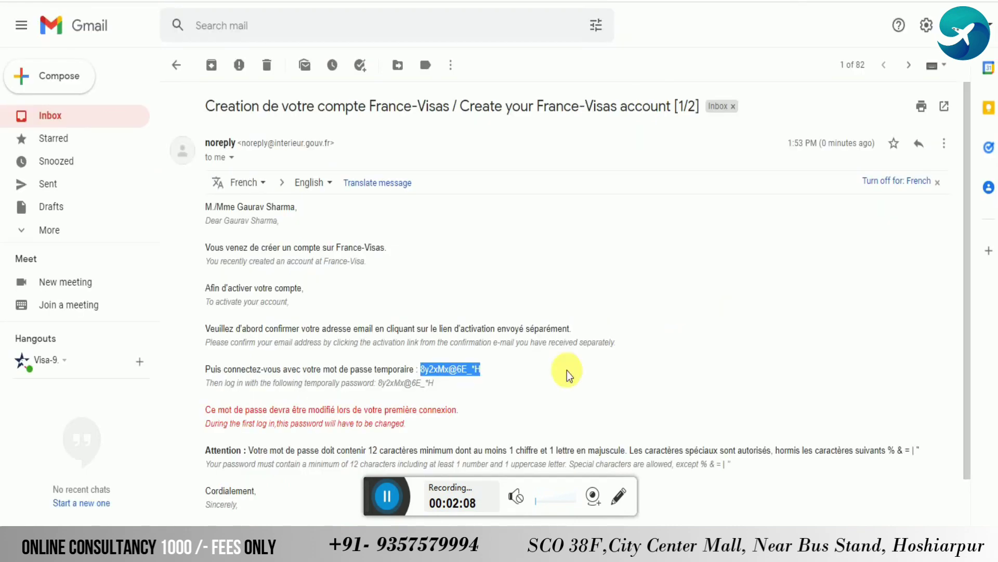
Copy the temporary password from the account-creation email and return to the log-in password field
click(425, 369)
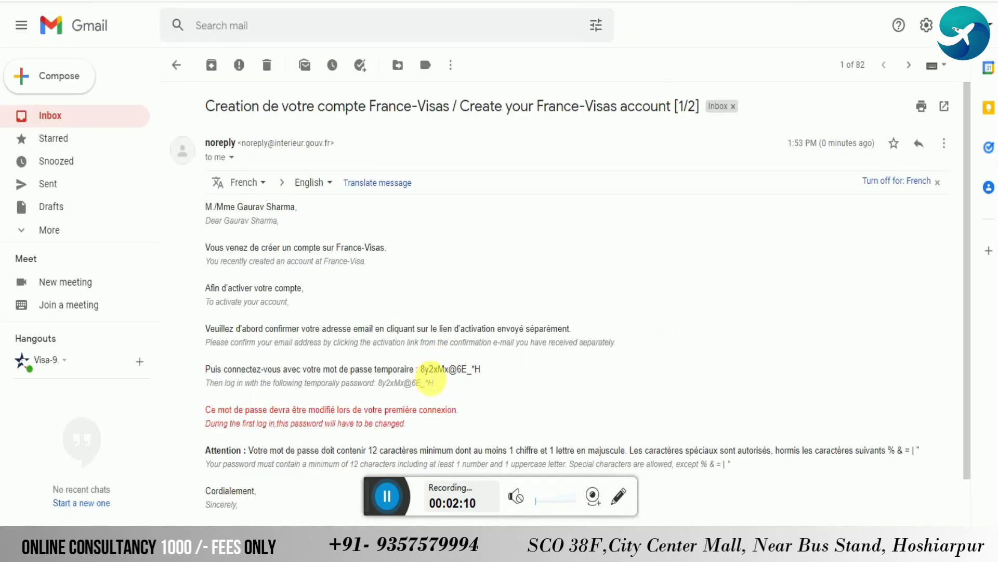
drag(423, 368, 479, 370)
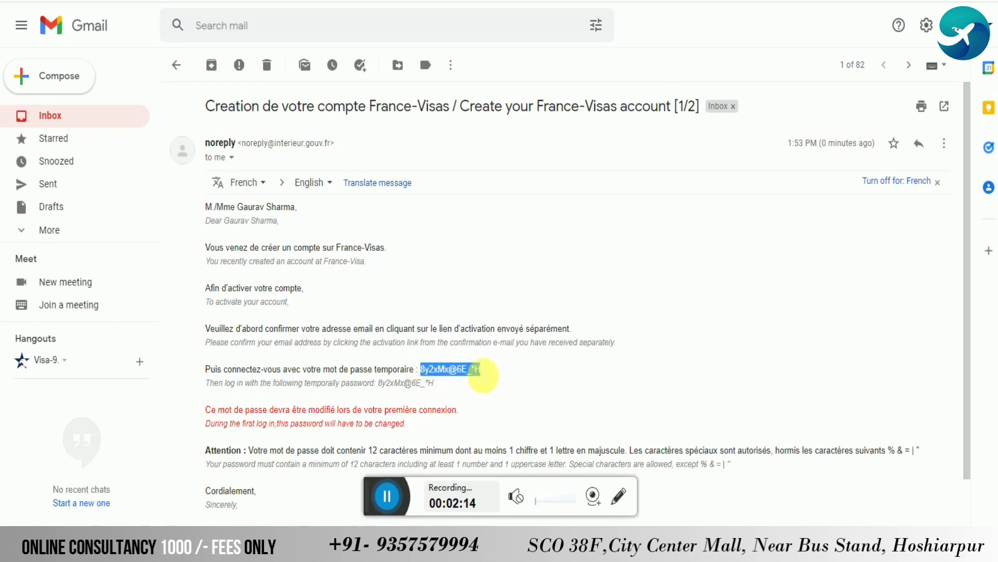
right_click(479, 370)
click(496, 382)
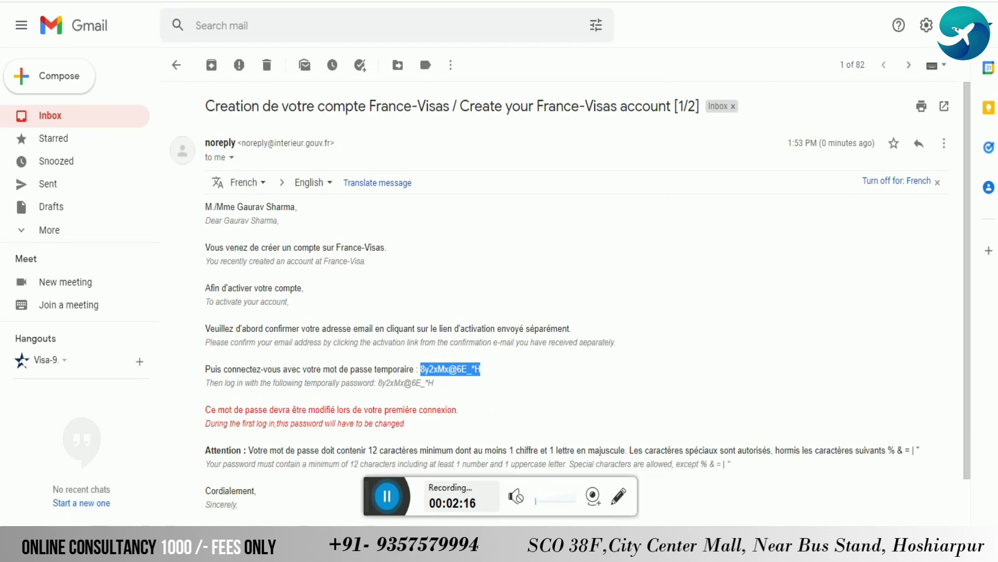
click(386, 2)
click(572, 263)
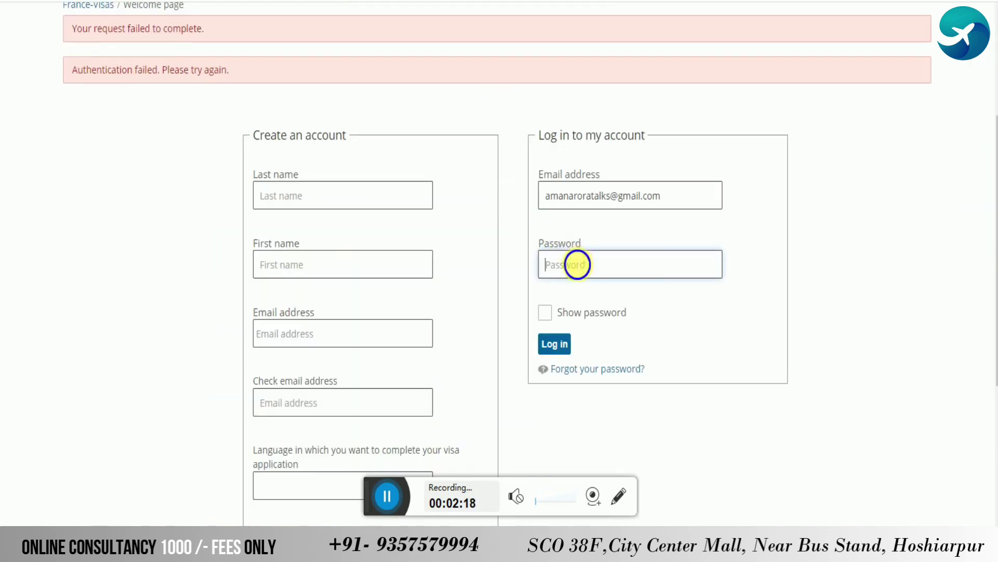
Paste the temporary password into the log-in form and log in
right_click(573, 263)
click(613, 412)
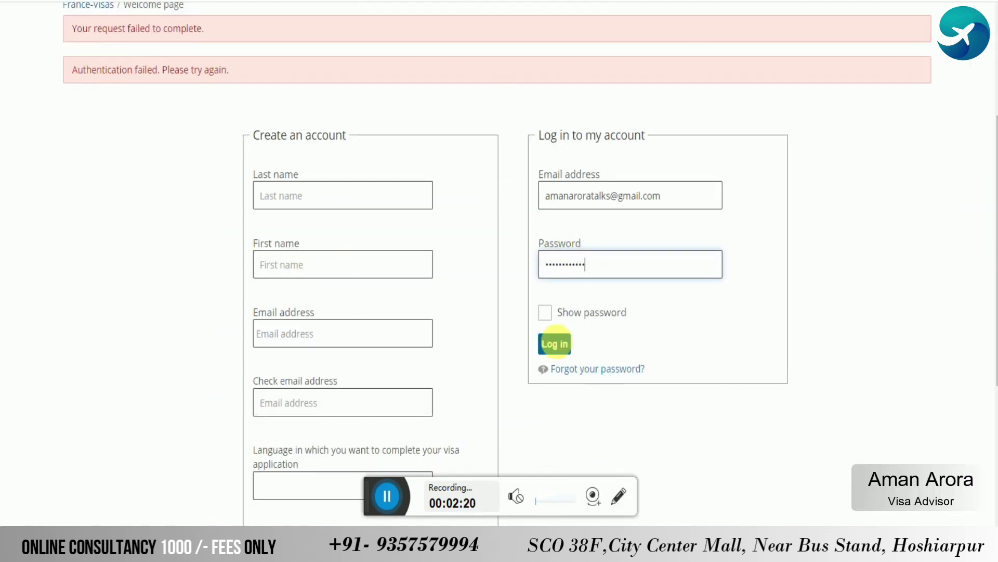
click(553, 317)
click(552, 347)
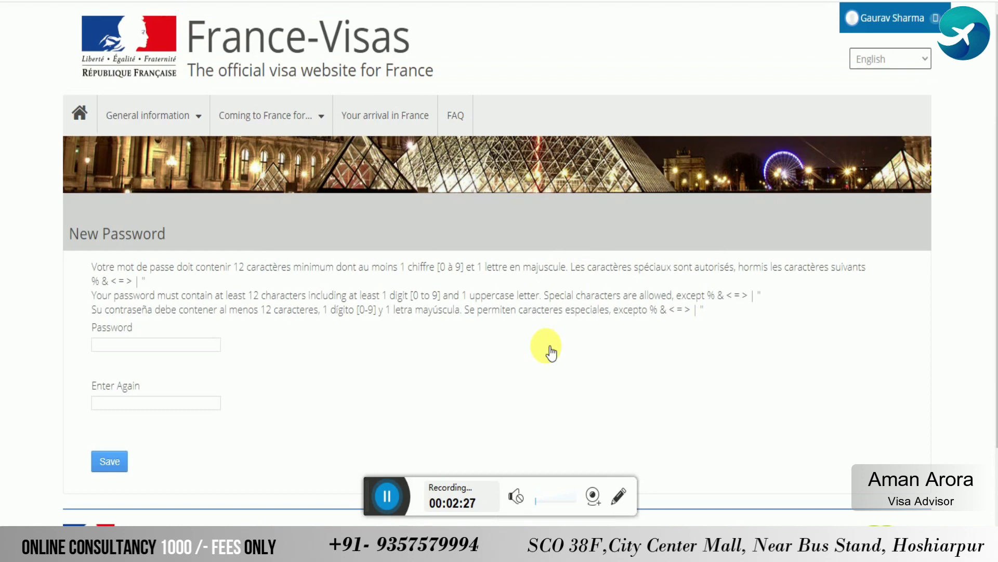
Set a new password of at least 12 characters in both fields, fixing the length error
click(156, 344)
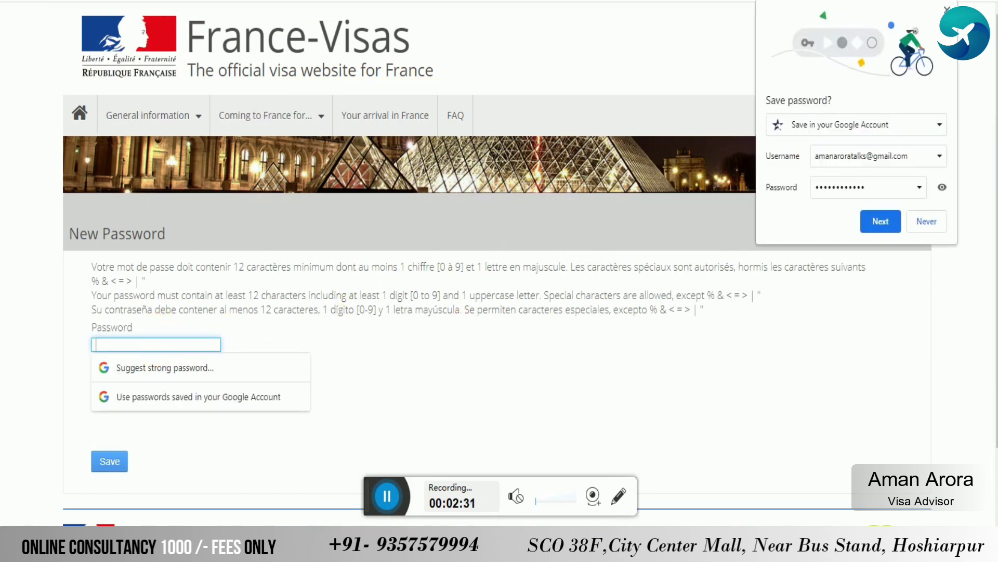
text(••••••••)
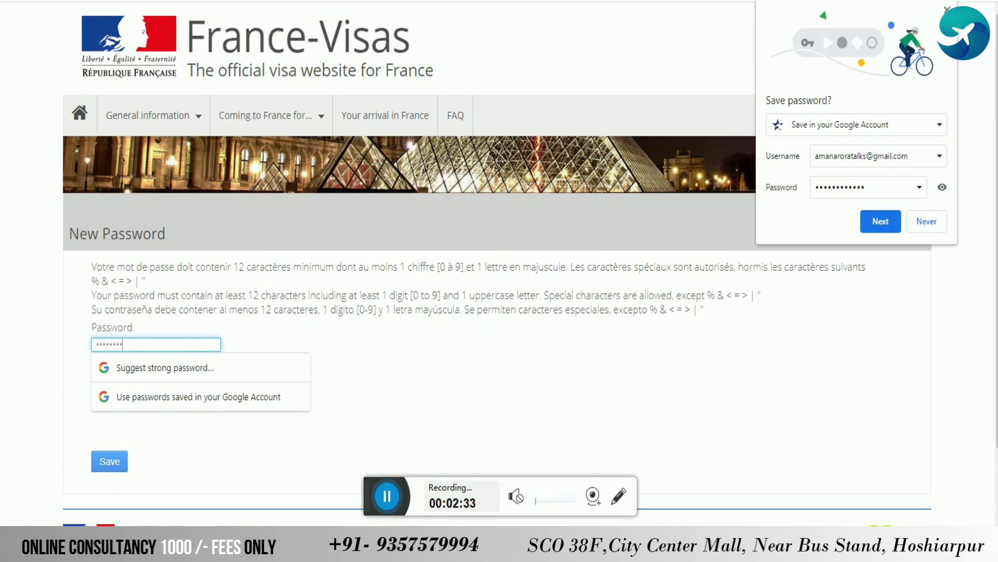
key(Tab)
text(•••••)
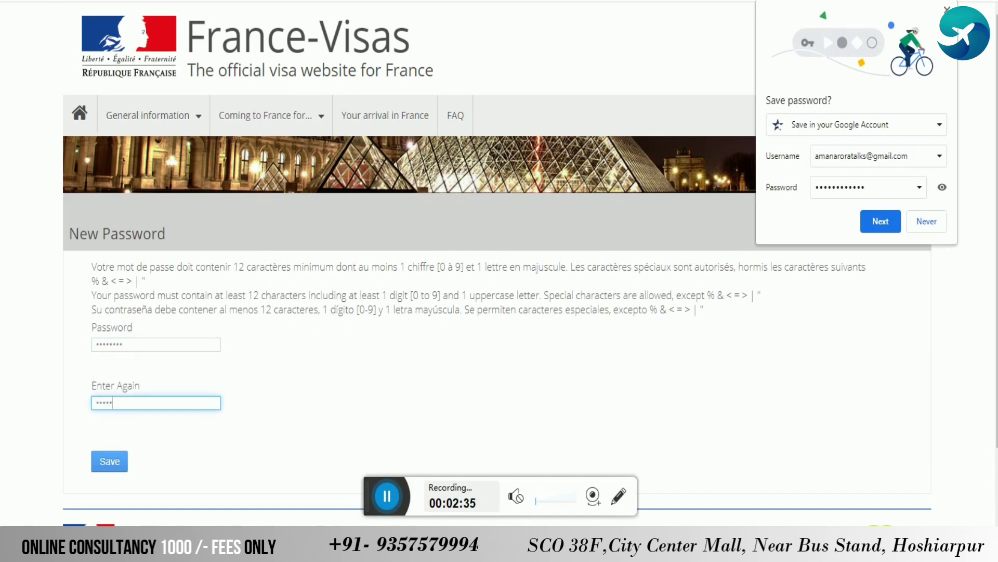
click(126, 460)
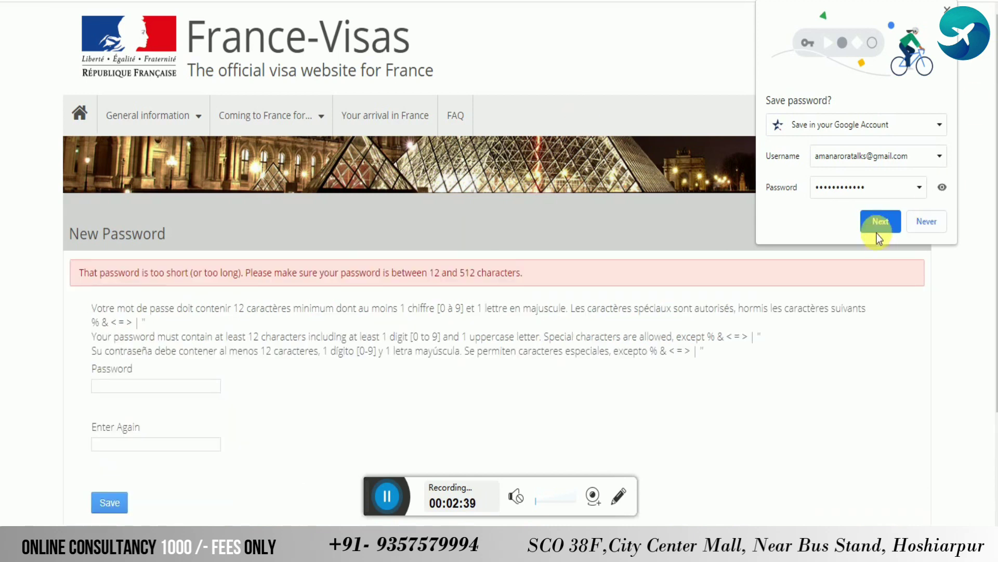
click(192, 389)
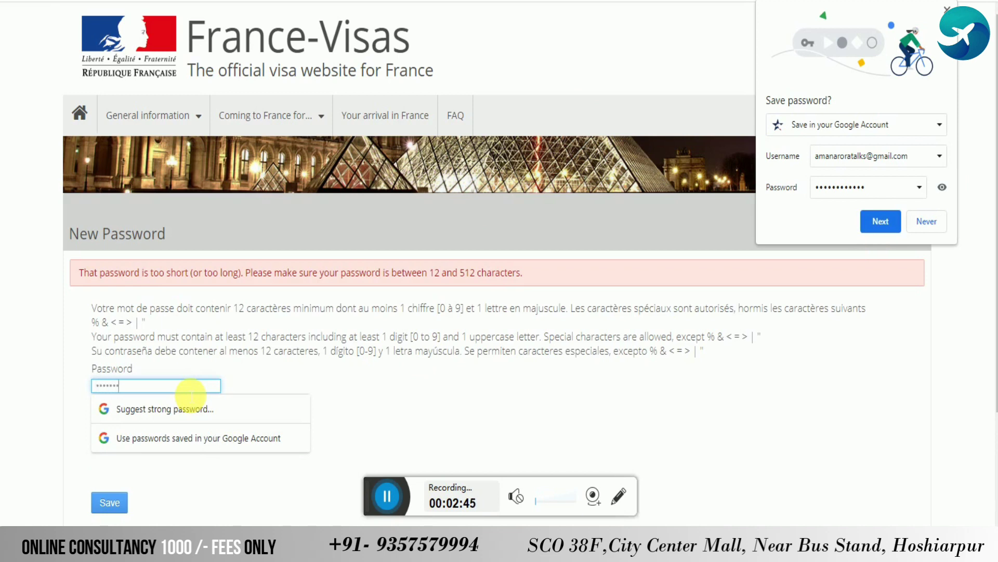
text(••)
key(Tab)
text(••••••••)
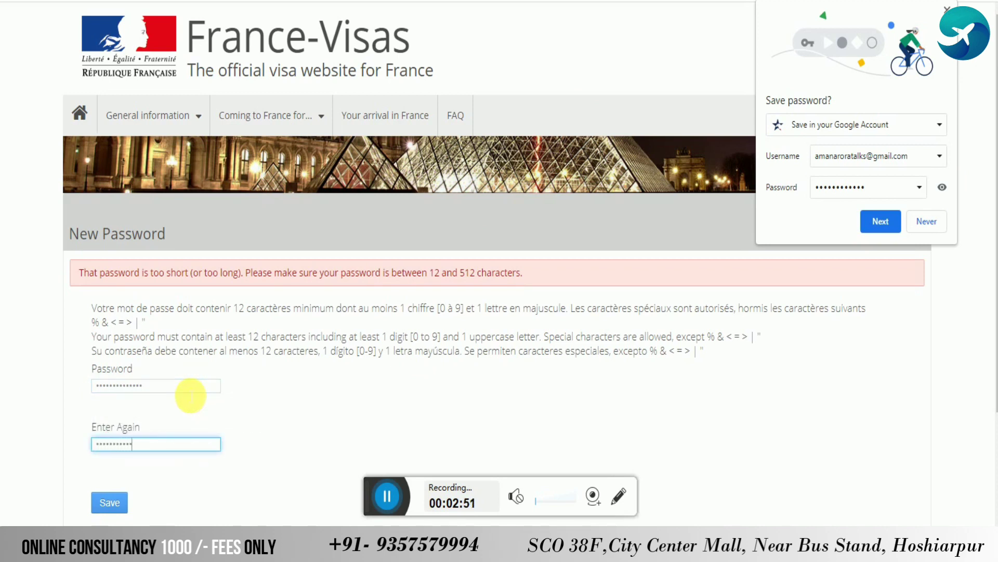
text(••••••)
key(Return)
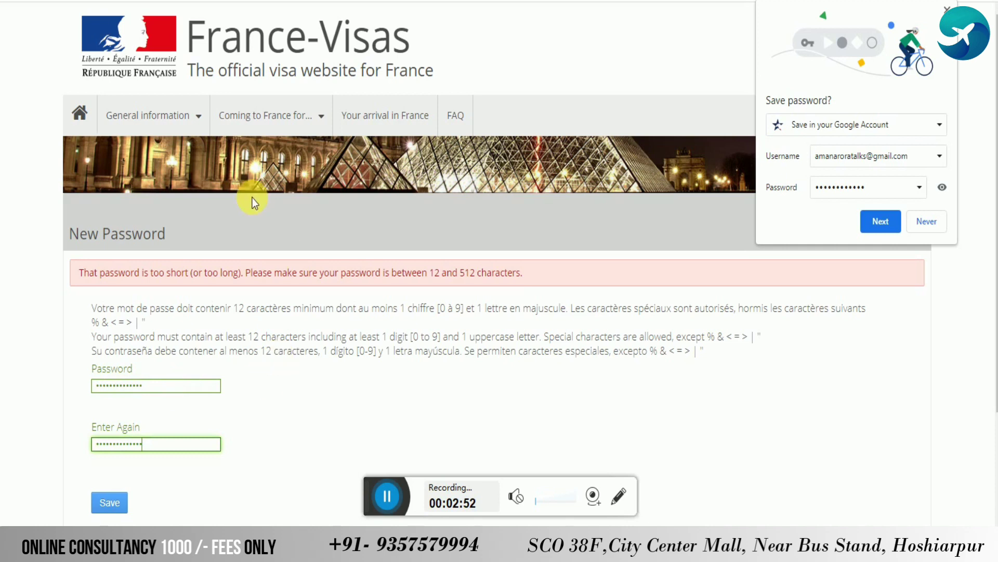
Save a password reminder with 'What Is Your Father's Middle Name?' and its answer
click(216, 298)
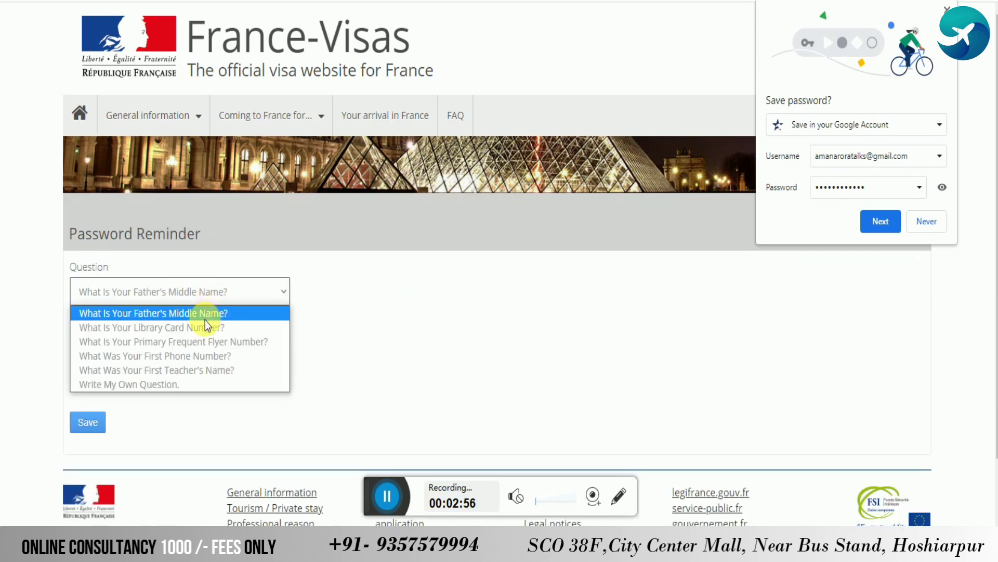
click(205, 315)
click(179, 359)
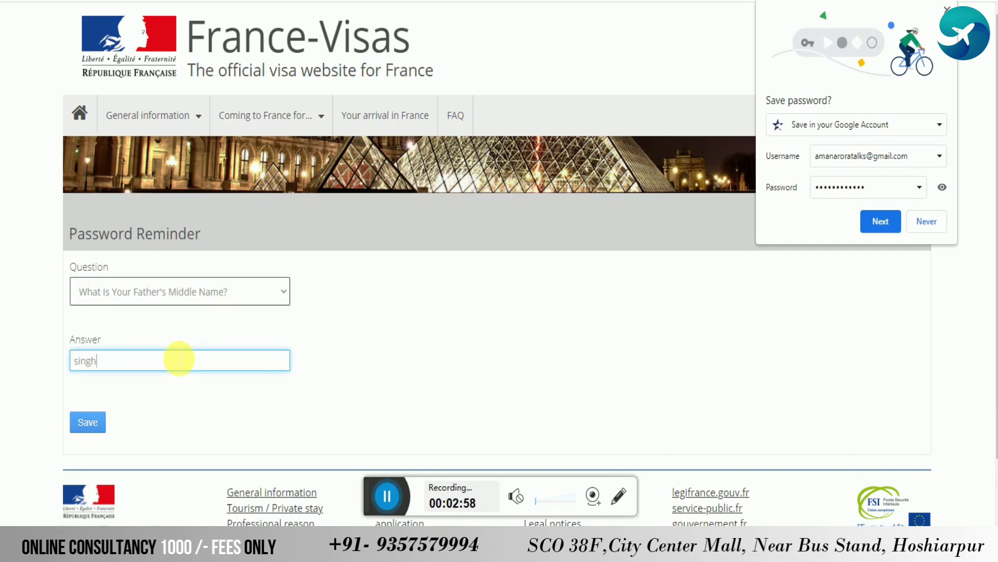
click(88, 419)
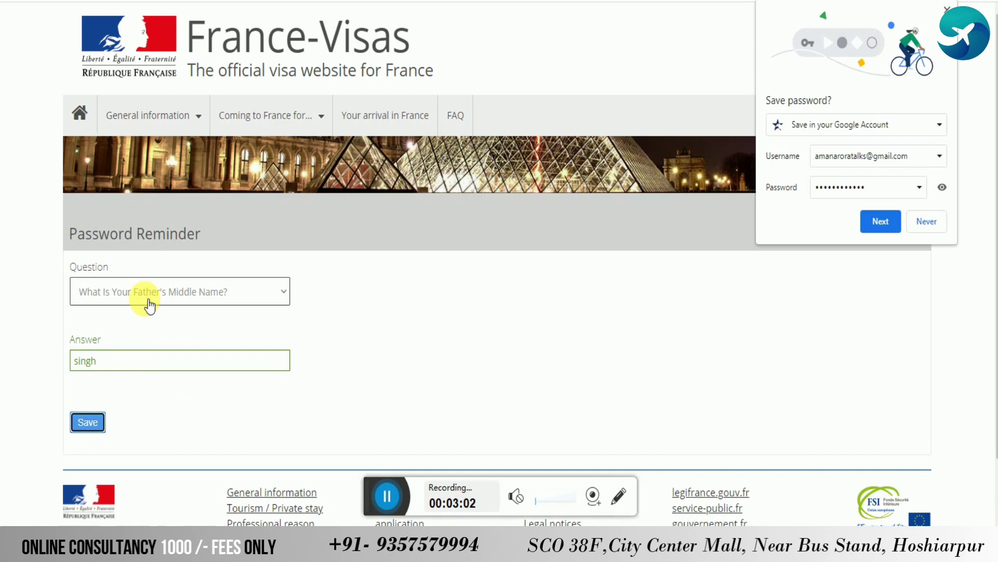
scroll(536, 382, down, 5)
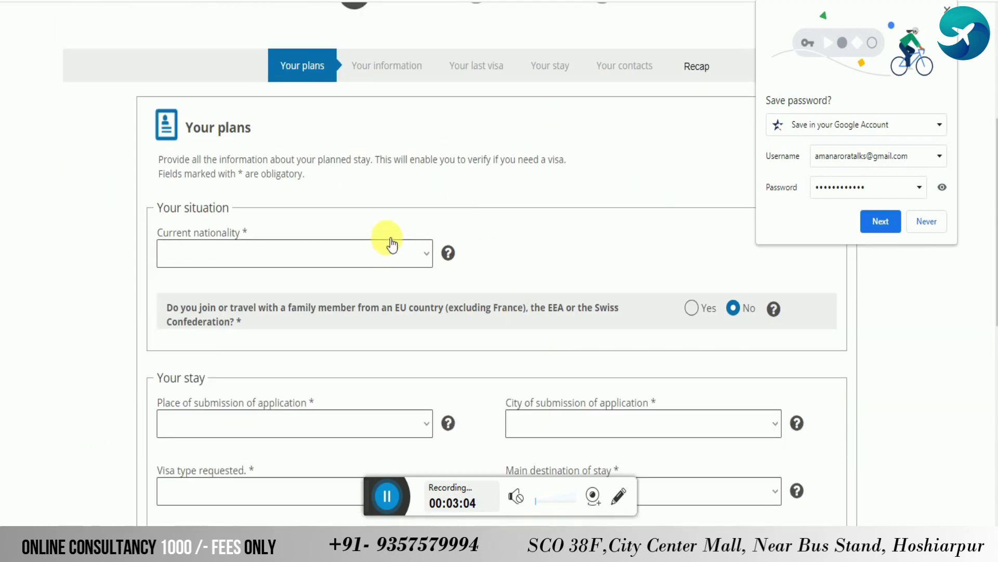
Dismiss Chrome's save-password prompts and the Google Account password dialog
click(879, 220)
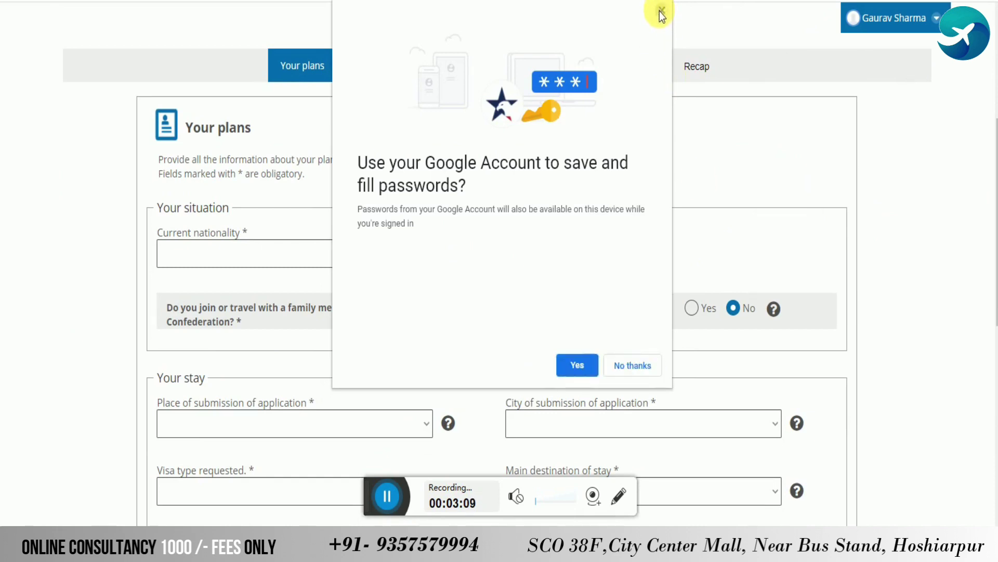
click(660, 14)
click(882, 220)
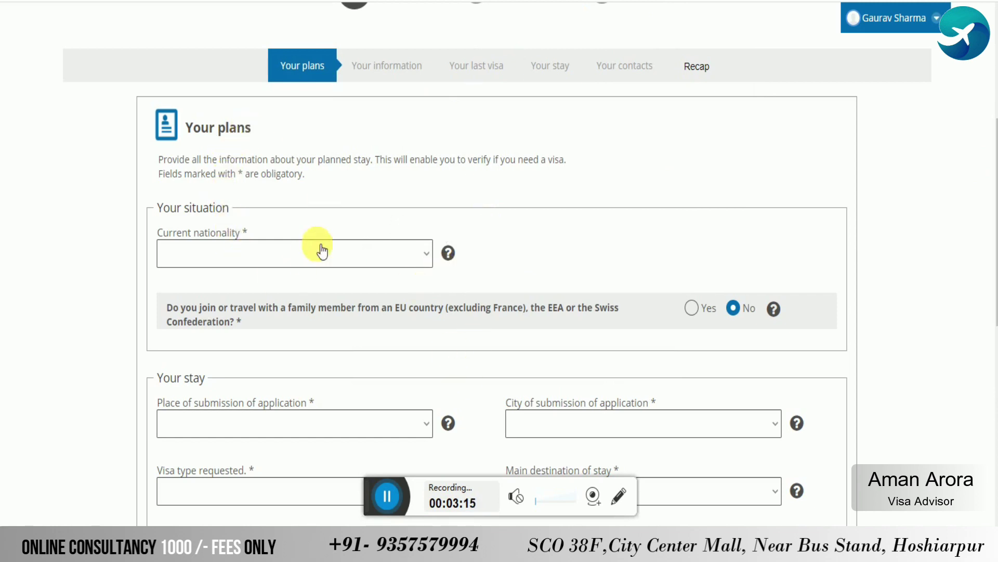
Set Current nationality to Indian on the Your plans form
scroll(394, 193, down, 1)
scroll(394, 194, down, 3)
click(255, 111)
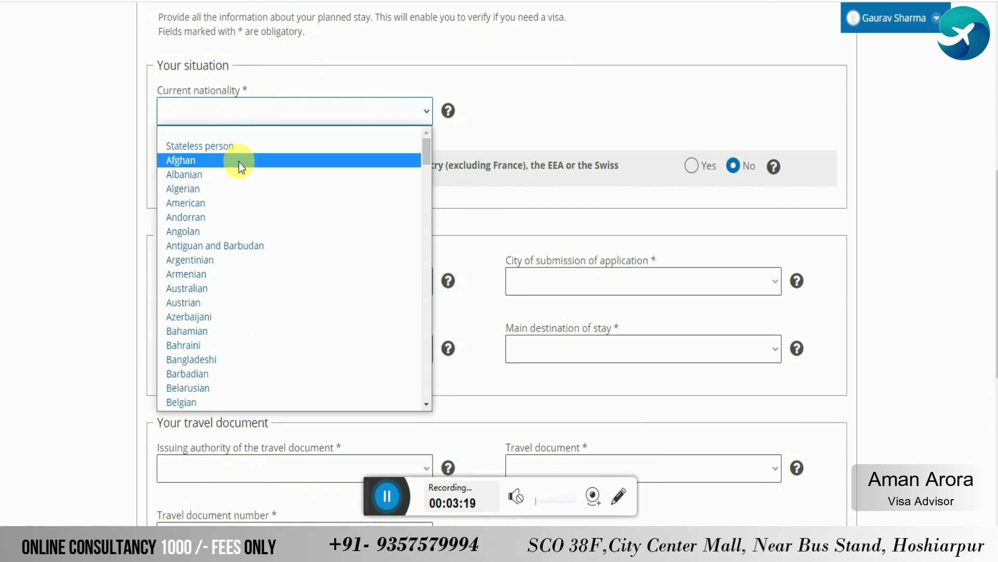
text(indian)
key(Return)
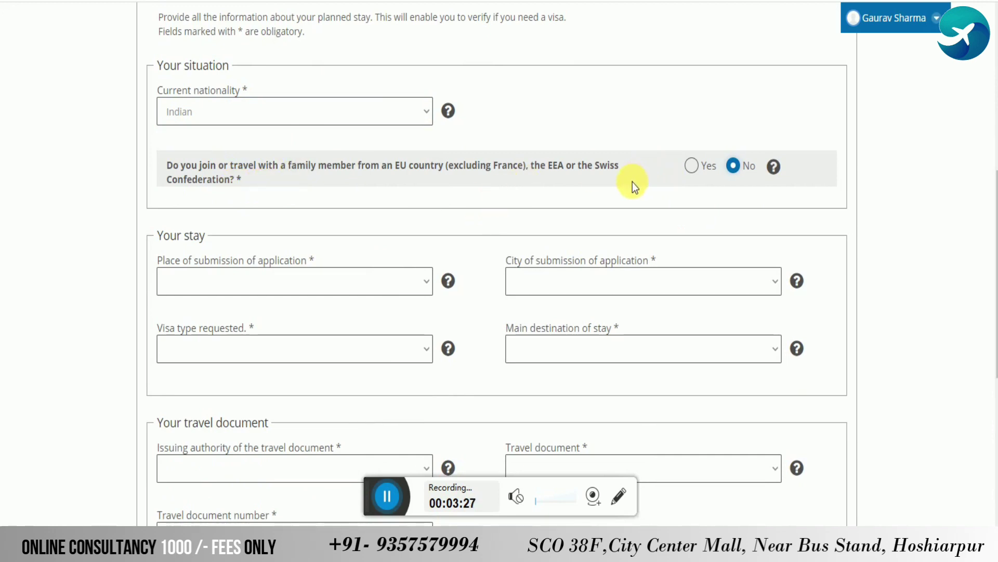
mouse_move(770, 172)
scroll(395, 239, down, 1)
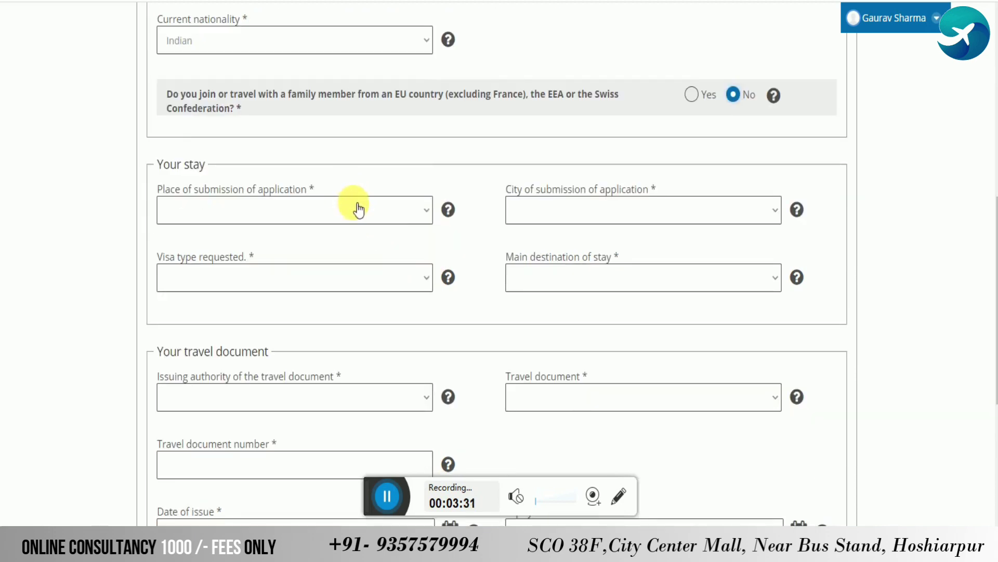
Set the place of submission to India with New Delhi as the city
click(358, 210)
text(ind)
key(Return)
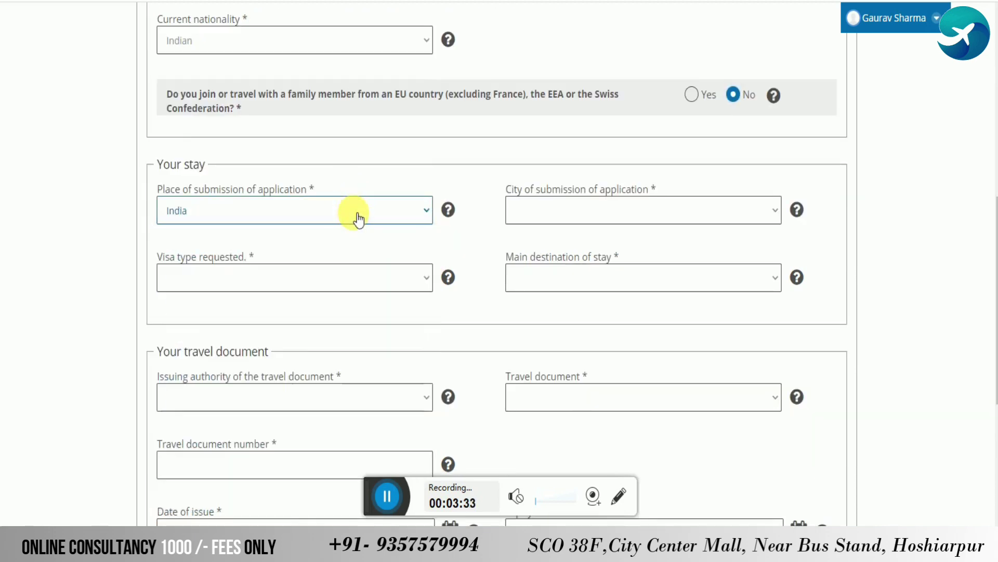
click(555, 219)
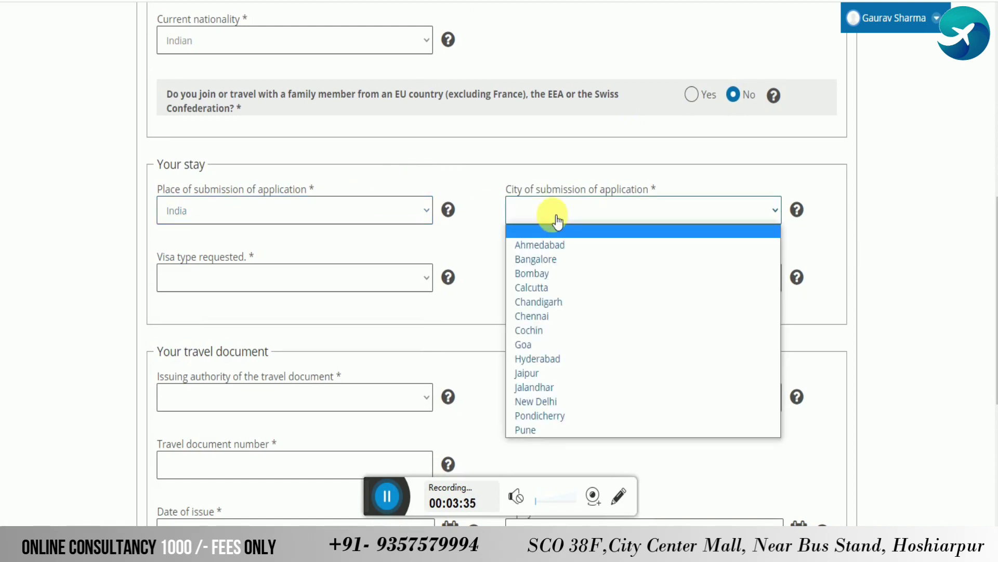
text(n)
key(Return)
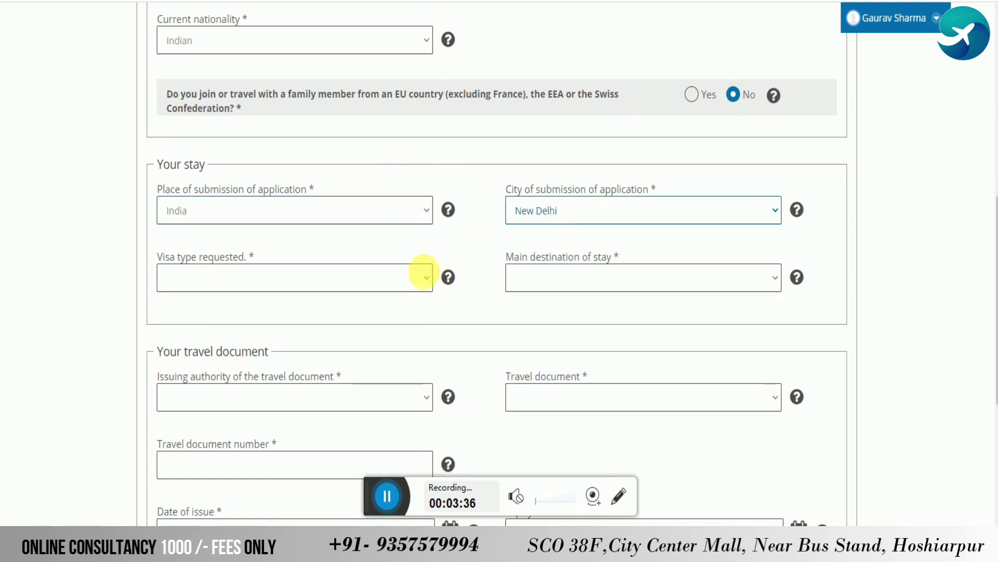
Choose Short-stay (≤ 90 days) as visa type and France as main destination
click(375, 279)
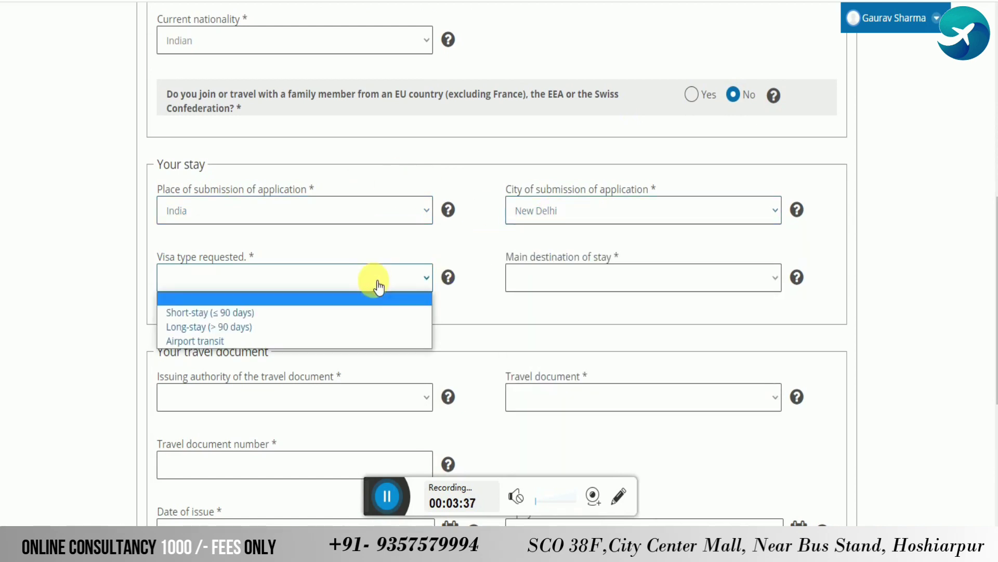
click(274, 313)
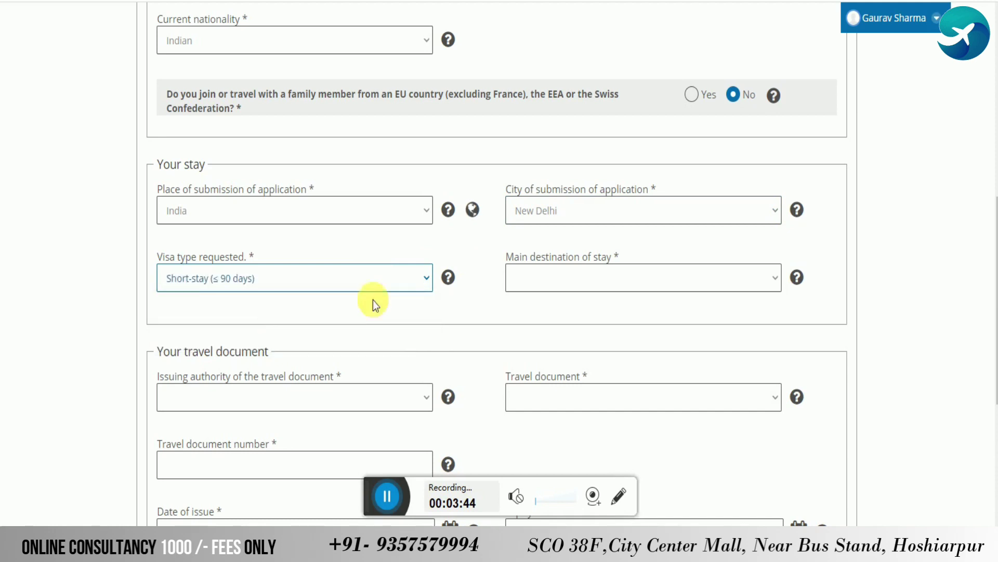
click(600, 287)
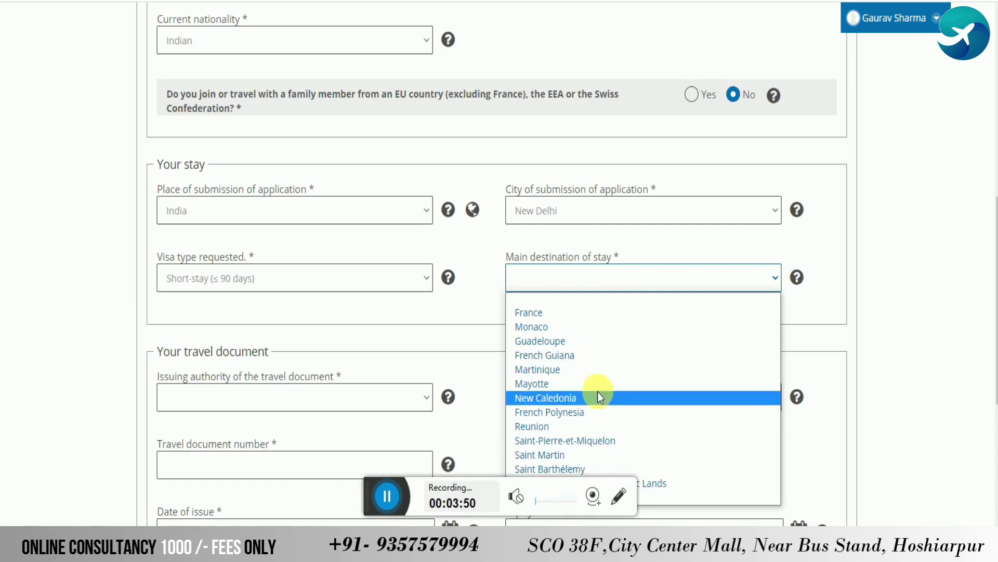
click(387, 495)
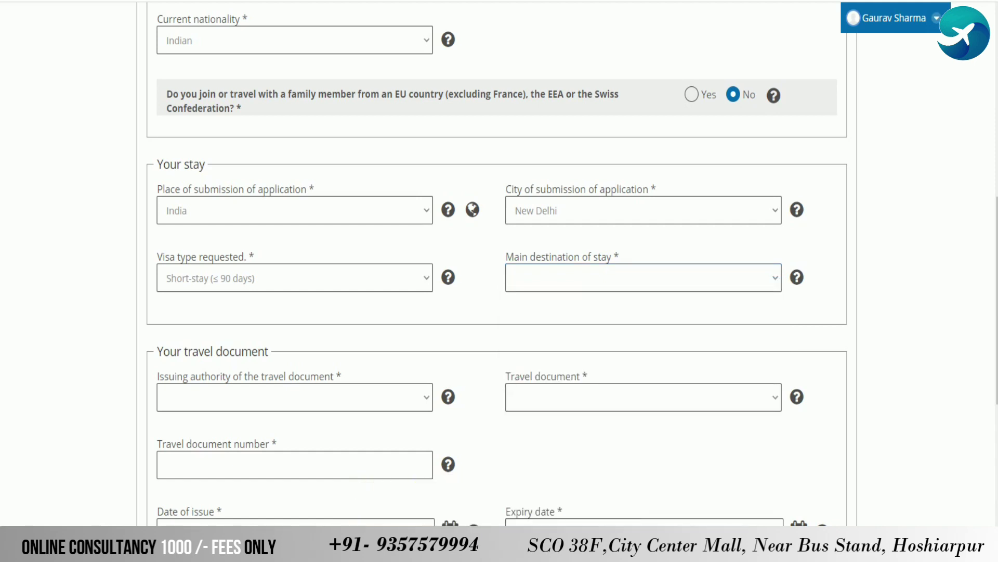
click(609, 280)
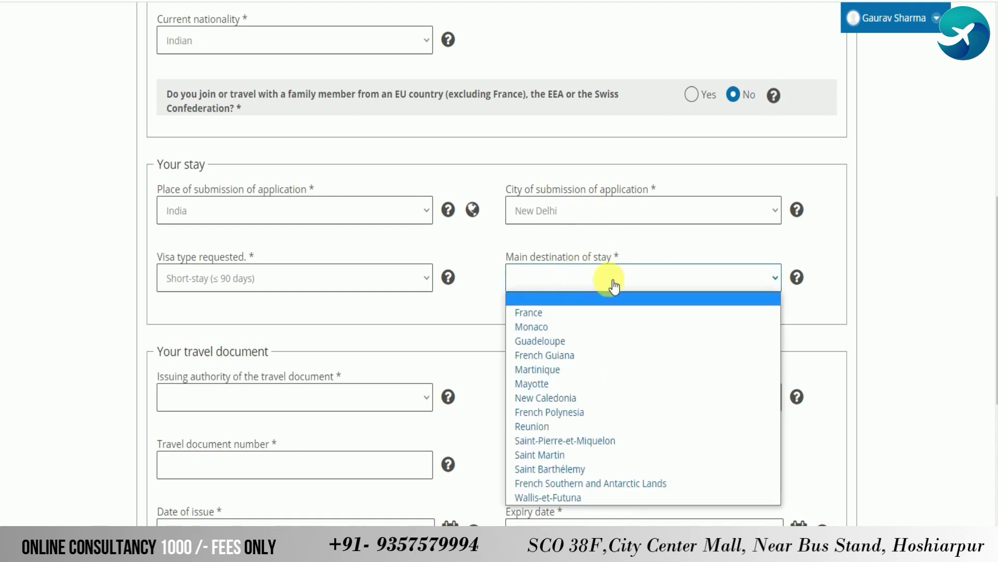
click(579, 314)
scroll(804, 339, up, 1)
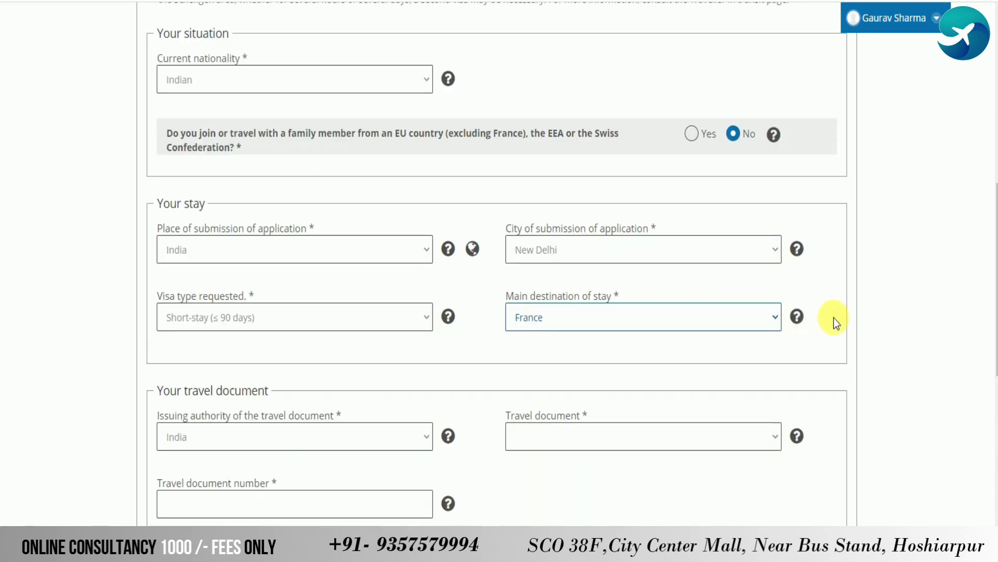
scroll(834, 317, down, 3)
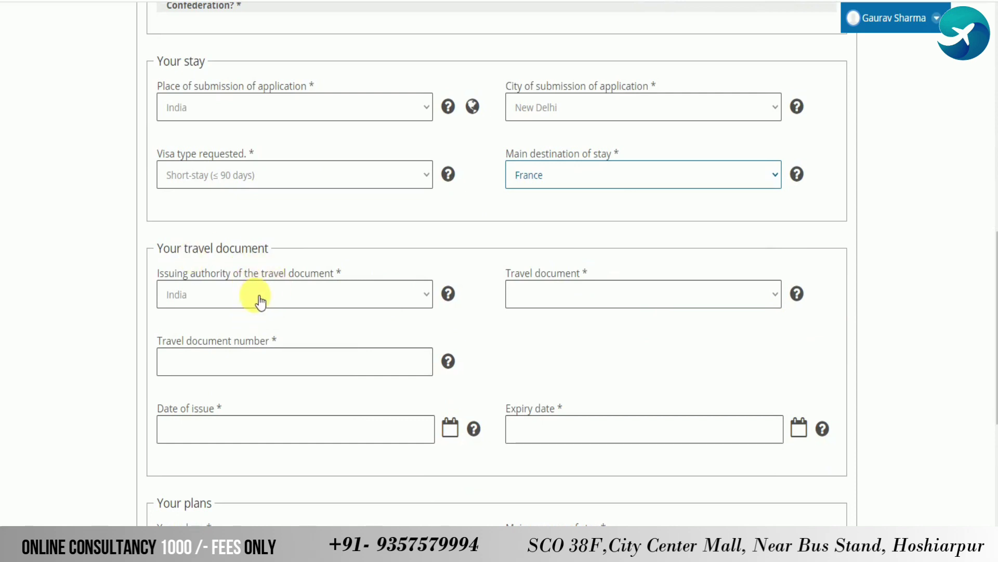
Choose Ordinary passport as the travel document type, then bring up the Word passport details
click(626, 299)
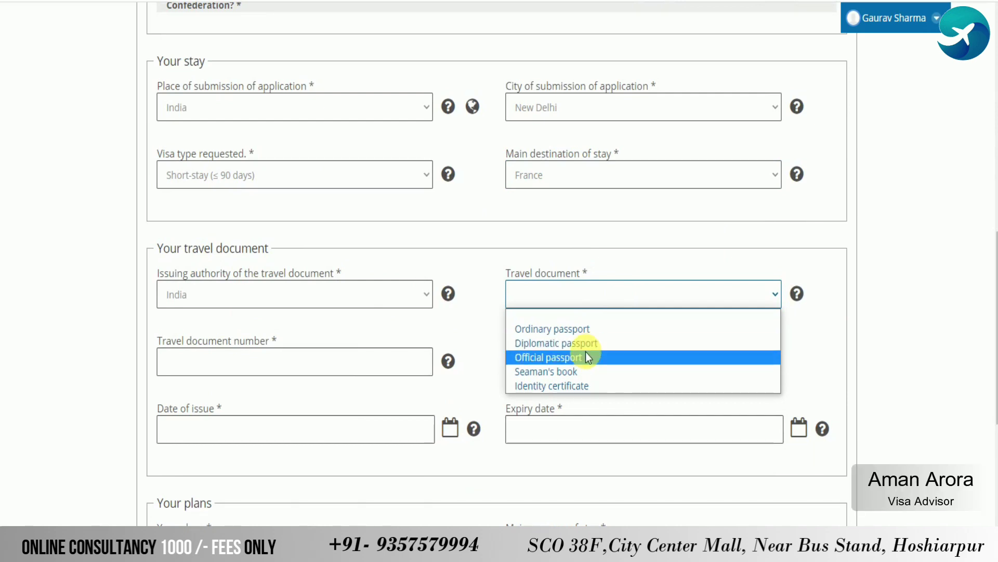
click(585, 326)
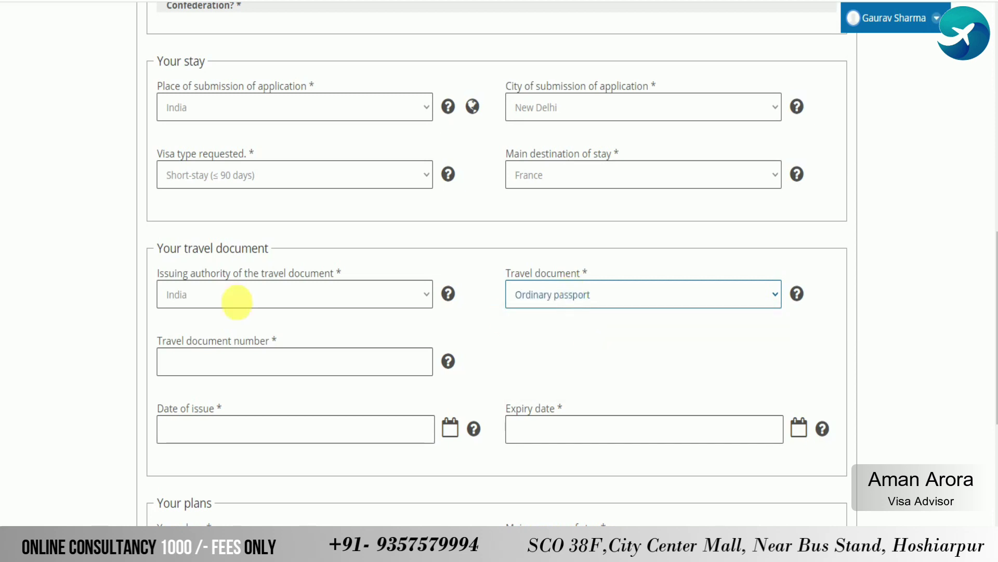
scroll(218, 302, down, 1)
click(207, 299)
key(alt+Tab)
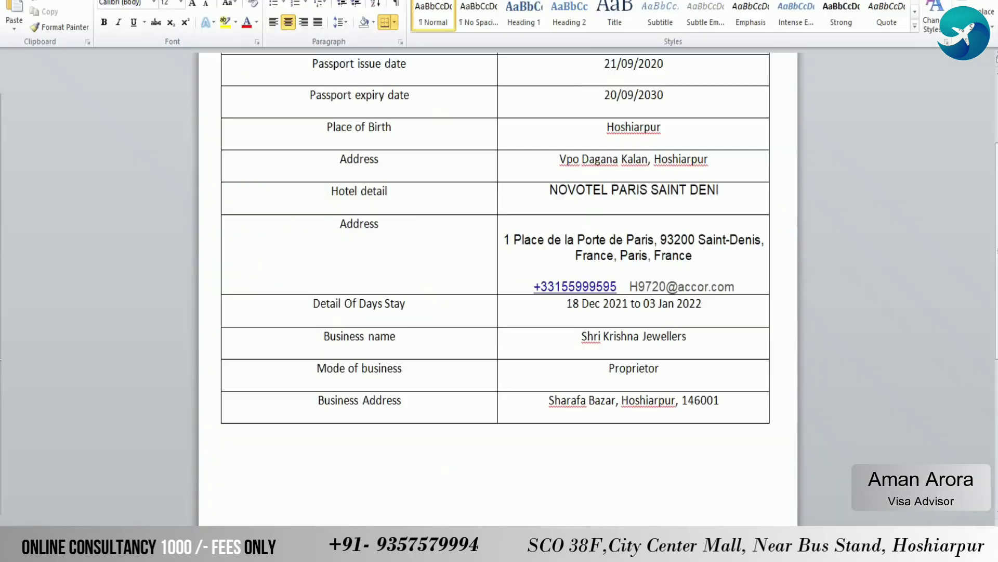
Copy the passport number from the Word table into the Travel document number field
scroll(668, 99, up, 2)
drag(664, 129, 579, 122)
key(ctrl+c)
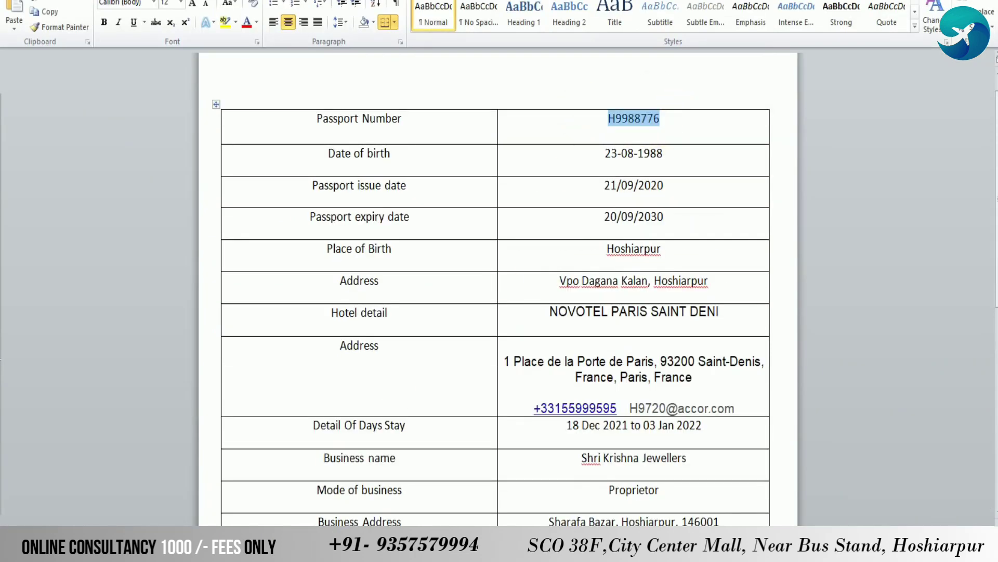
key(alt+Tab)
key(ctrl+v)
click(279, 358)
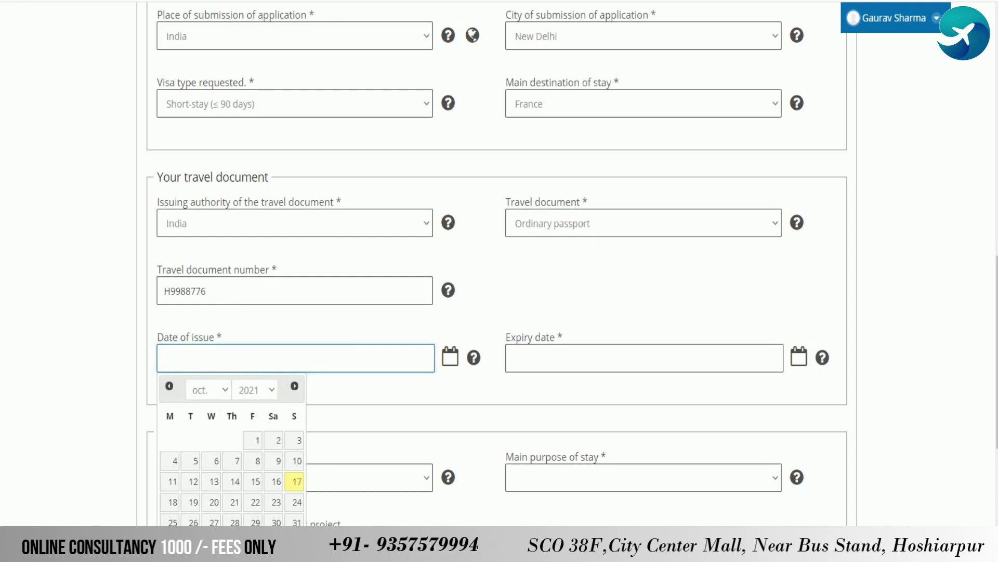
Check the issue date in Word and enter 21/09/2020 as the passport's date of issue
key(alt+Tab)
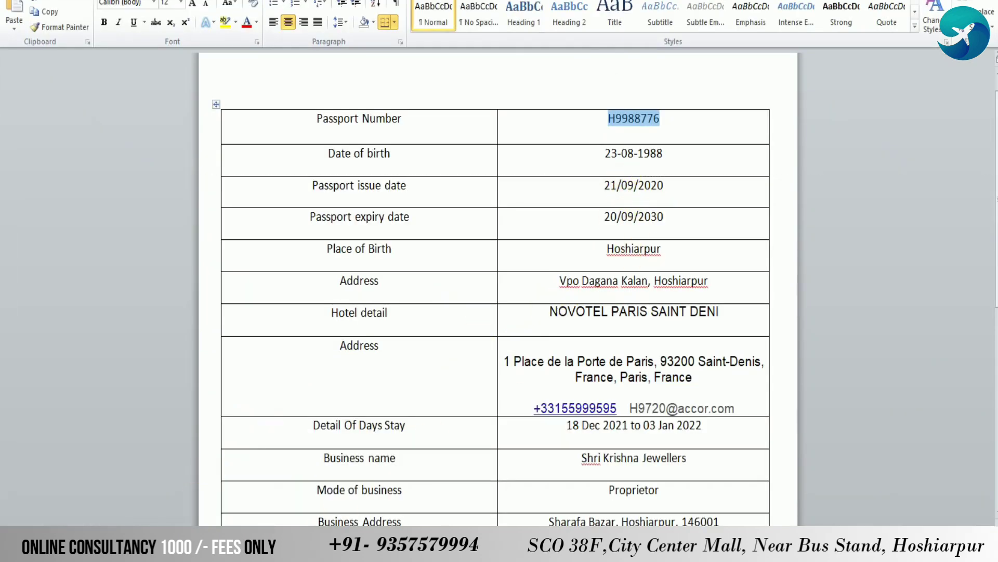
key(alt+Tab)
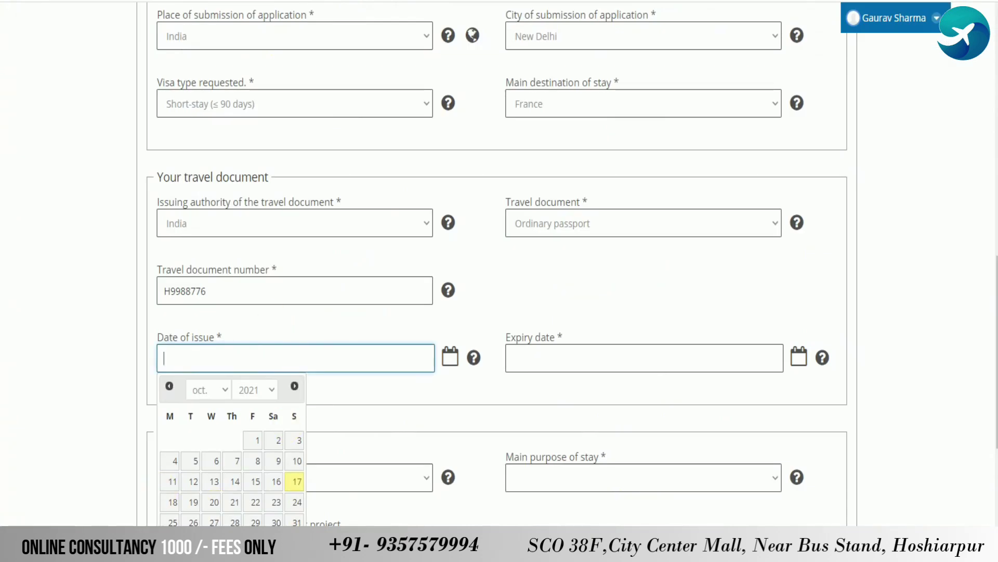
key(alt+Tab)
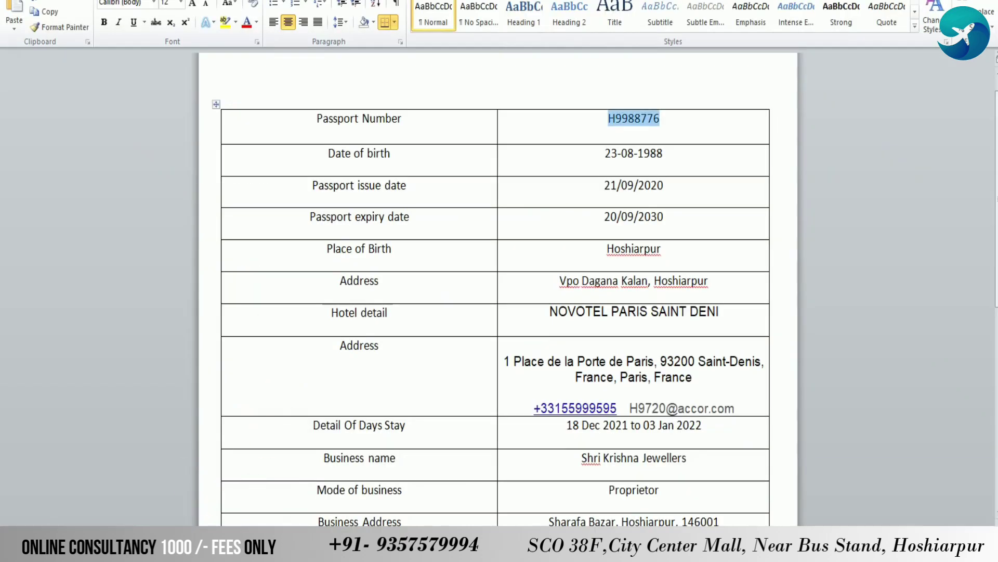
key(alt+Tab)
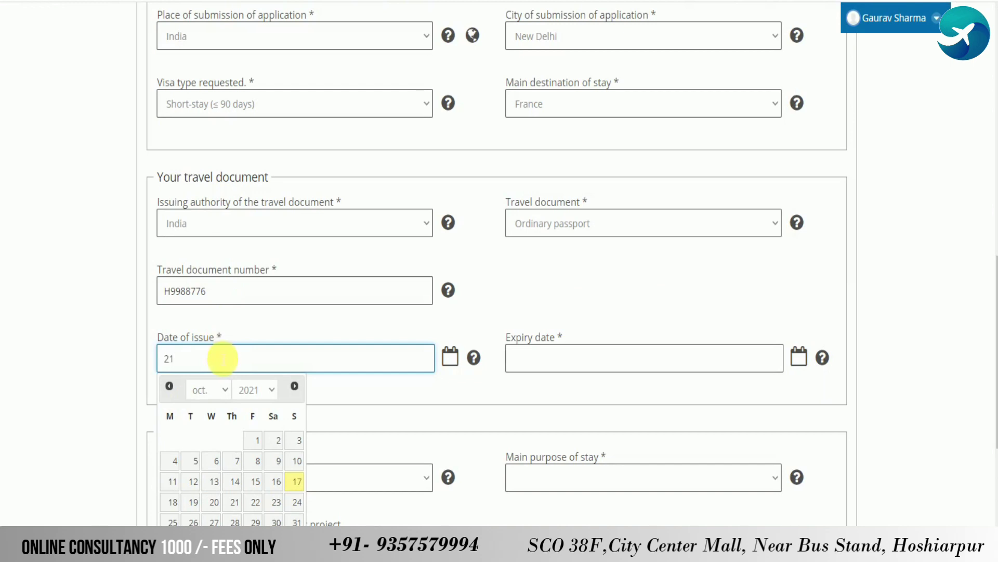
text(21/09/2020)
key(Tab)
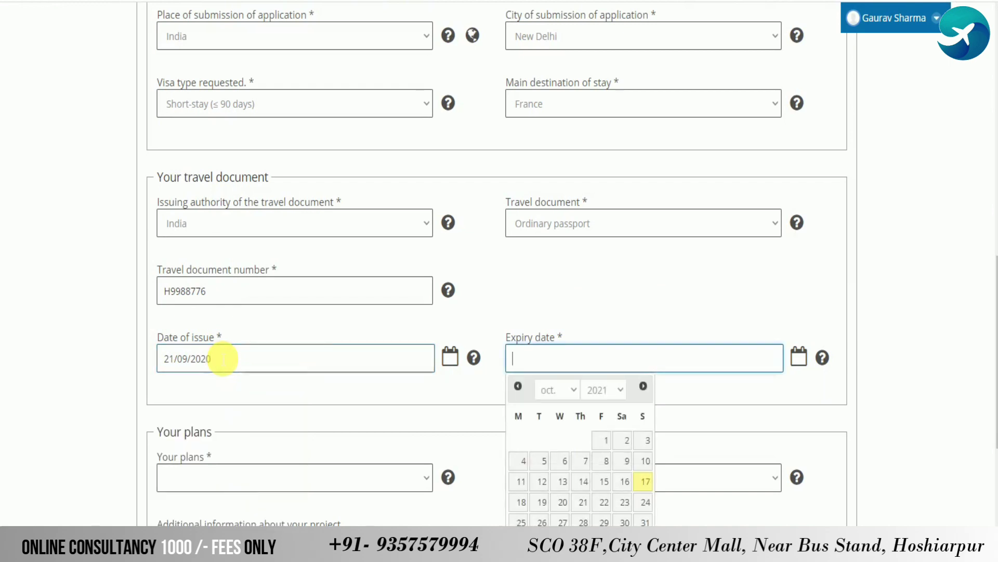
click(316, 359)
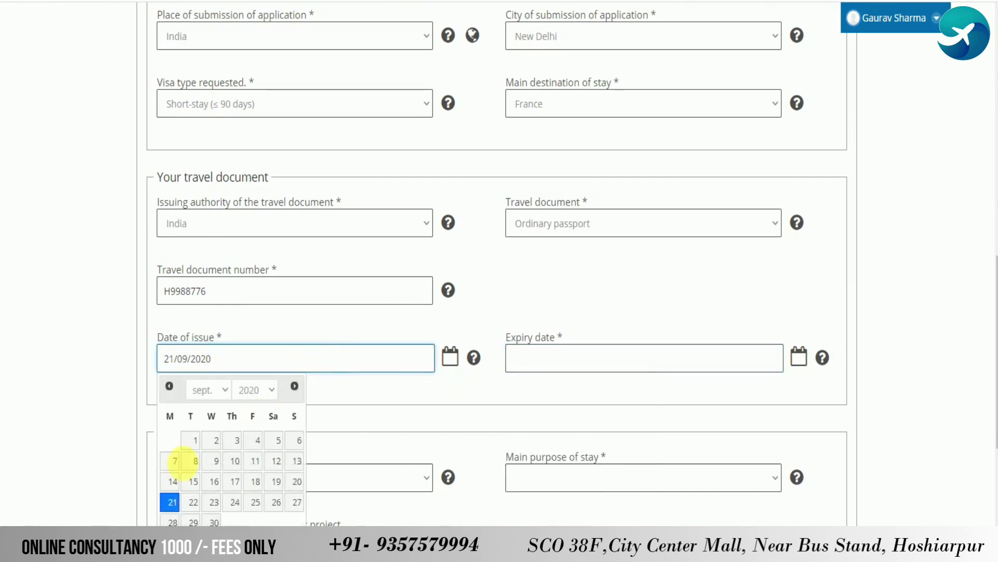
click(172, 502)
Enter 20/09/2030 as the passport's expiry date
click(541, 354)
text(20/09/2030)
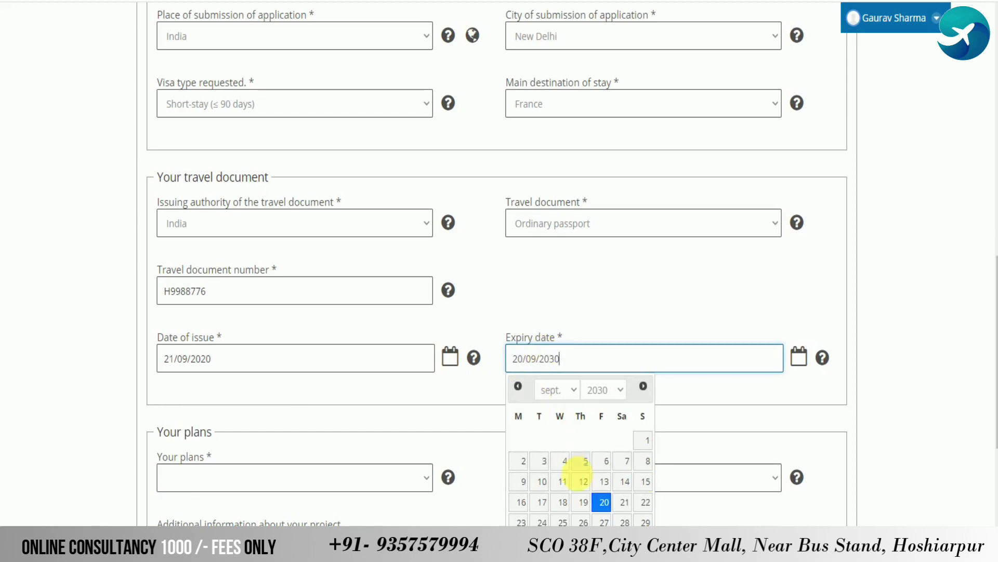
click(603, 503)
scroll(270, 408, down, 3)
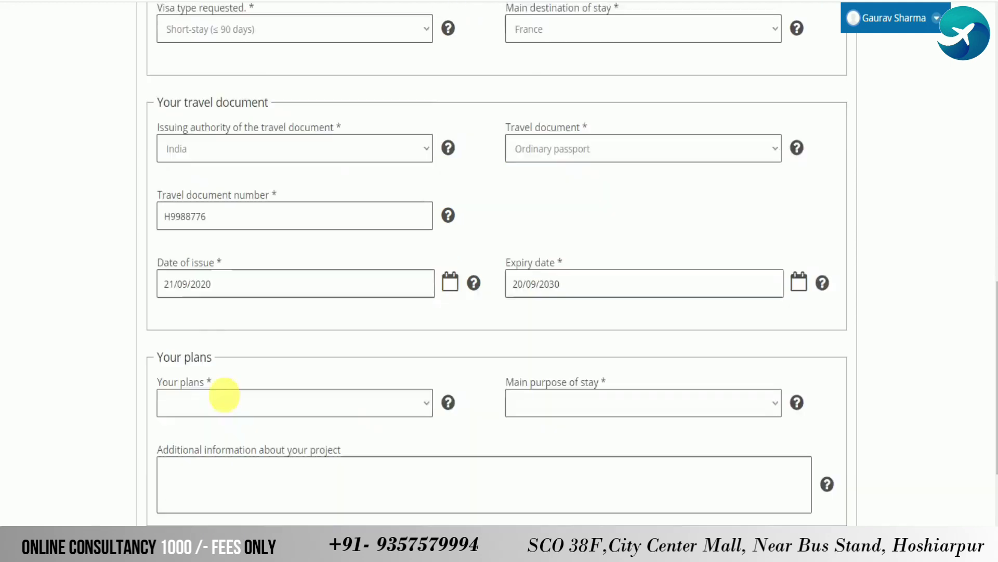
Set Your plans to Tourism and main purpose of stay to Tourism / Private visit
click(216, 335)
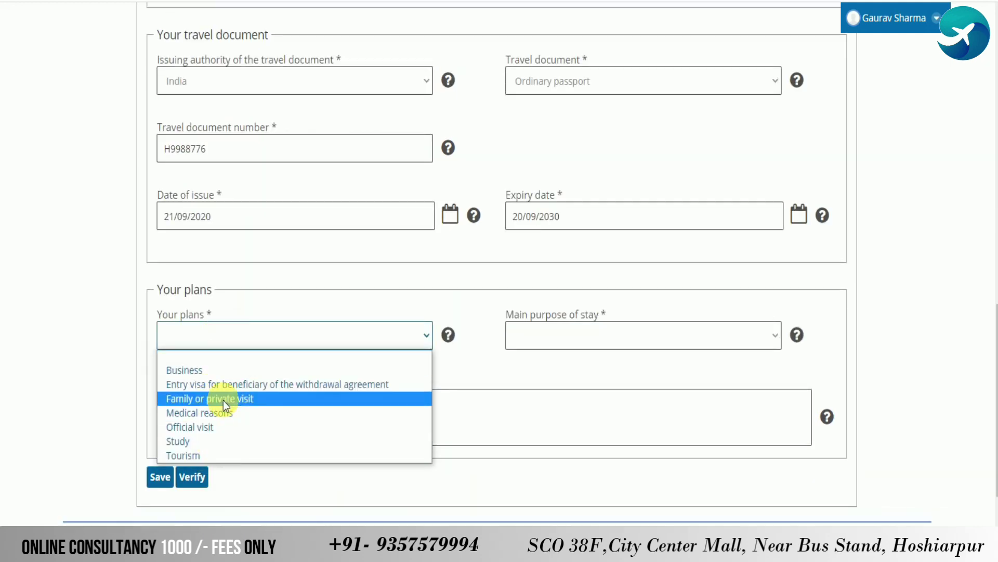
click(220, 454)
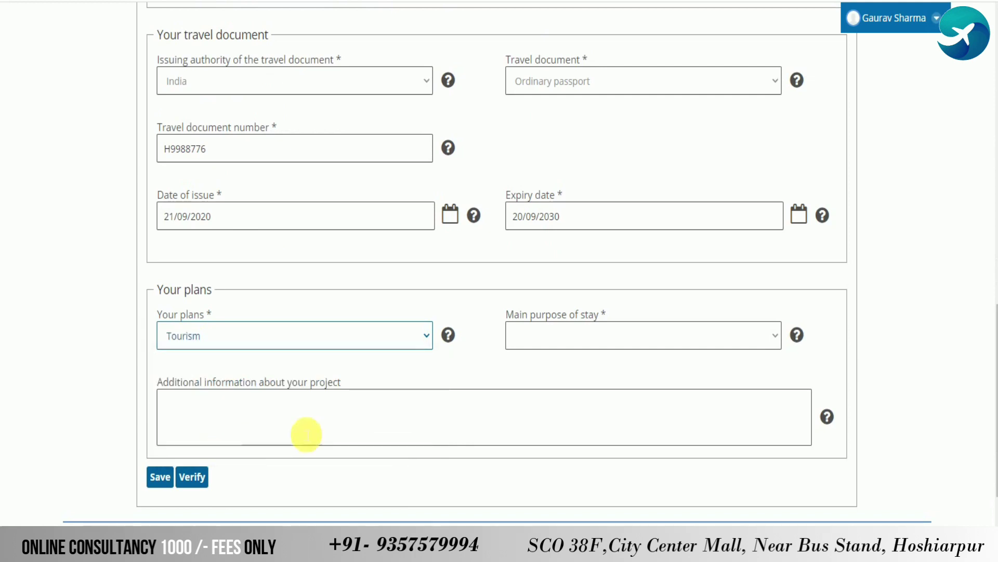
click(615, 341)
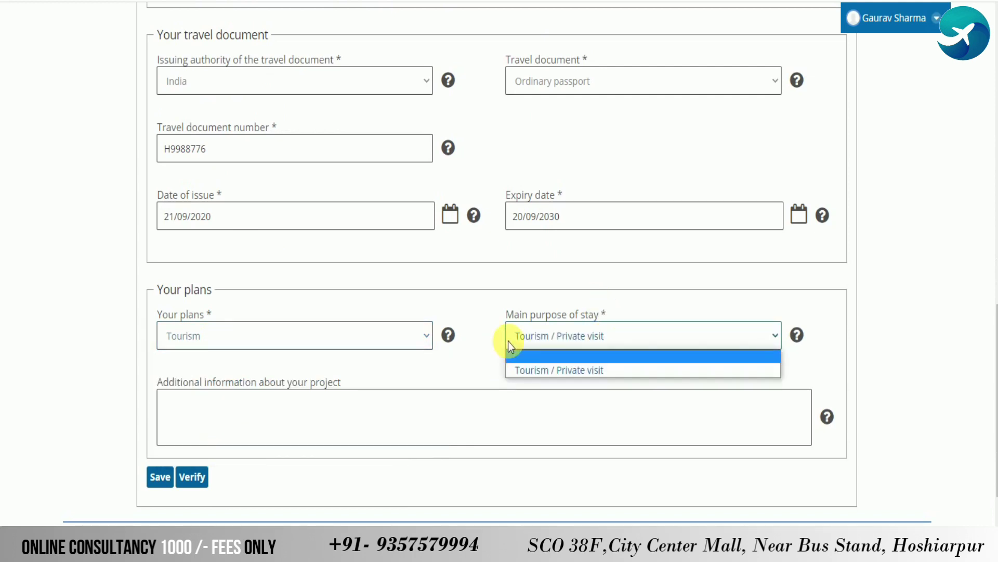
click(552, 371)
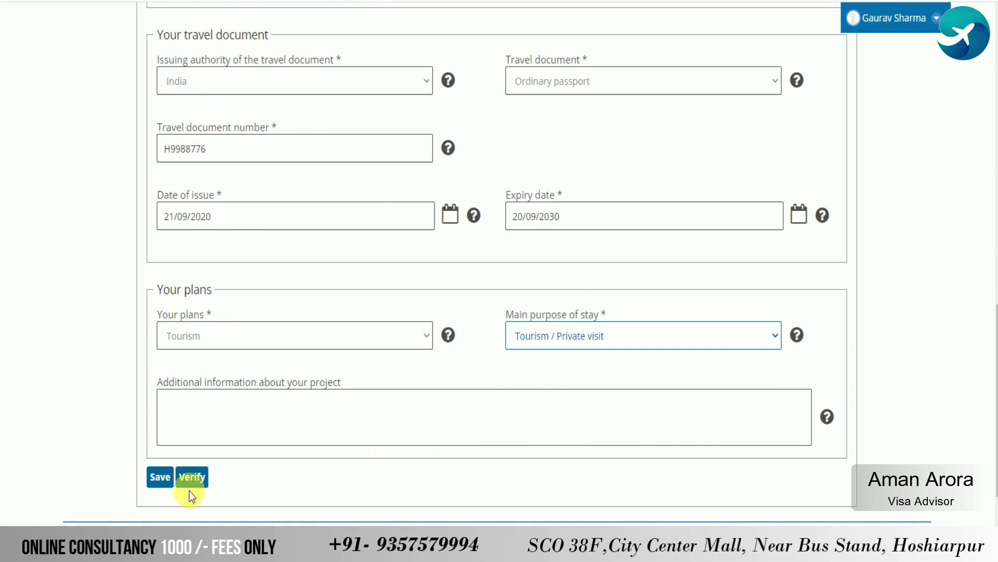
Save the travel plans section and proceed to the travel document number confirmation
click(160, 477)
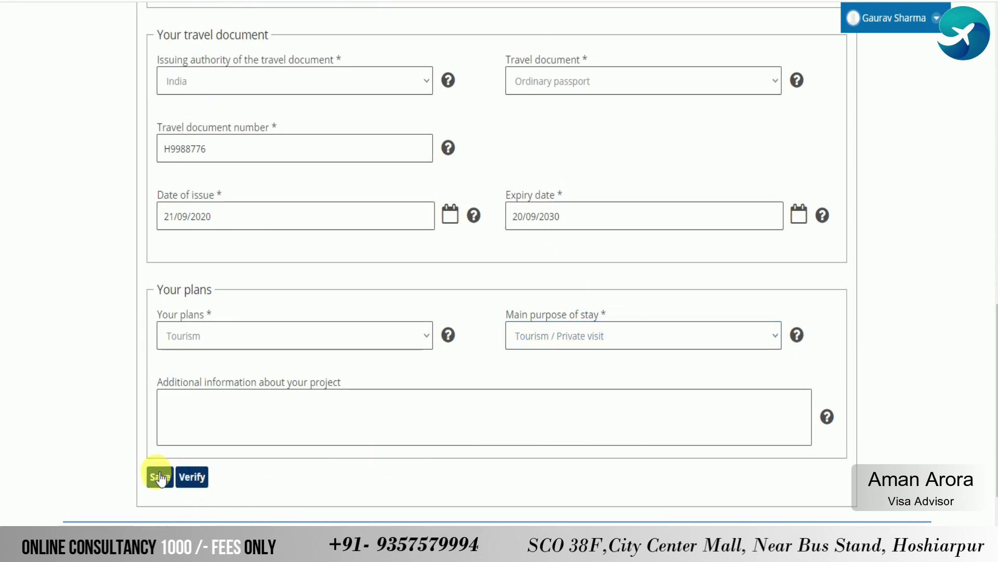
scroll(312, 260, down, 3)
scroll(364, 207, up, 3)
scroll(260, 89, up, 9)
scroll(267, 129, down, 8)
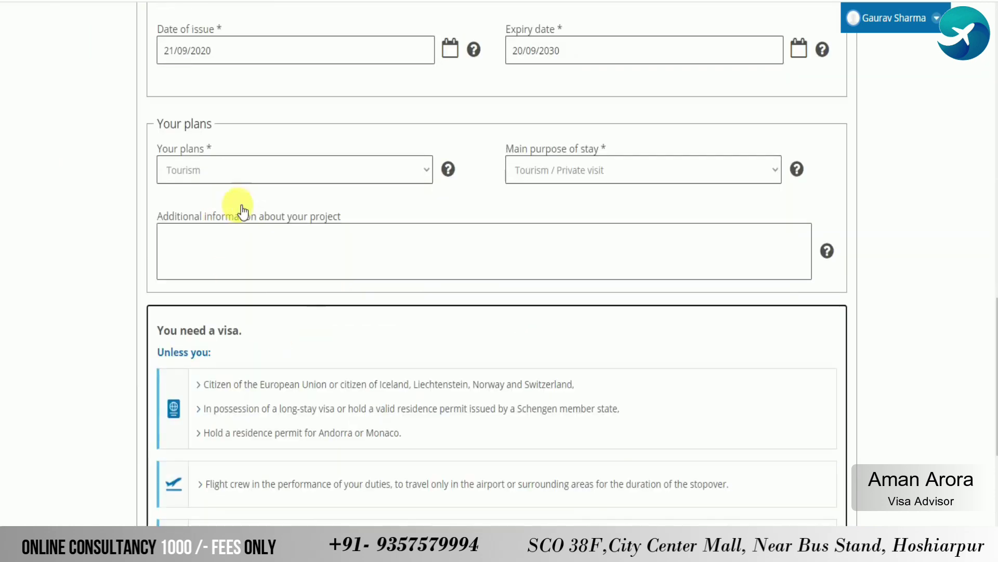
scroll(637, 234, down, 7)
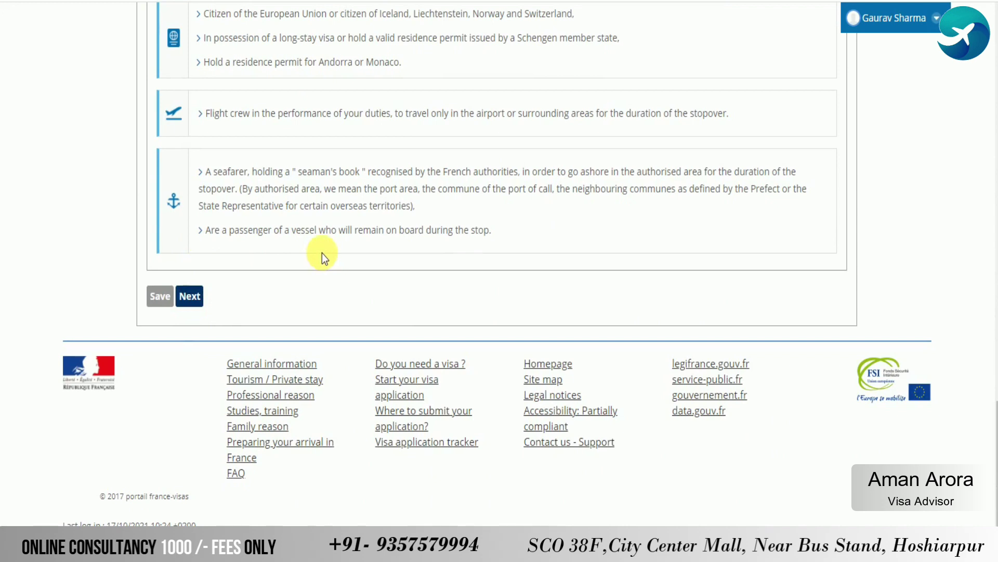
scroll(321, 267, up, 5)
scroll(364, 358, down, 5)
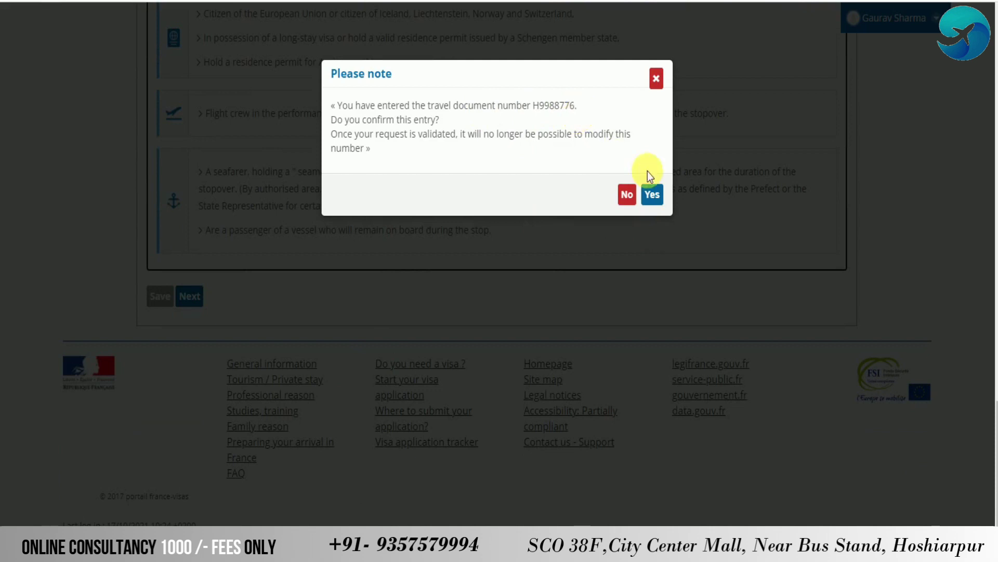
Answer Yes to confirm the travel document number and reach the Your information page
click(664, 196)
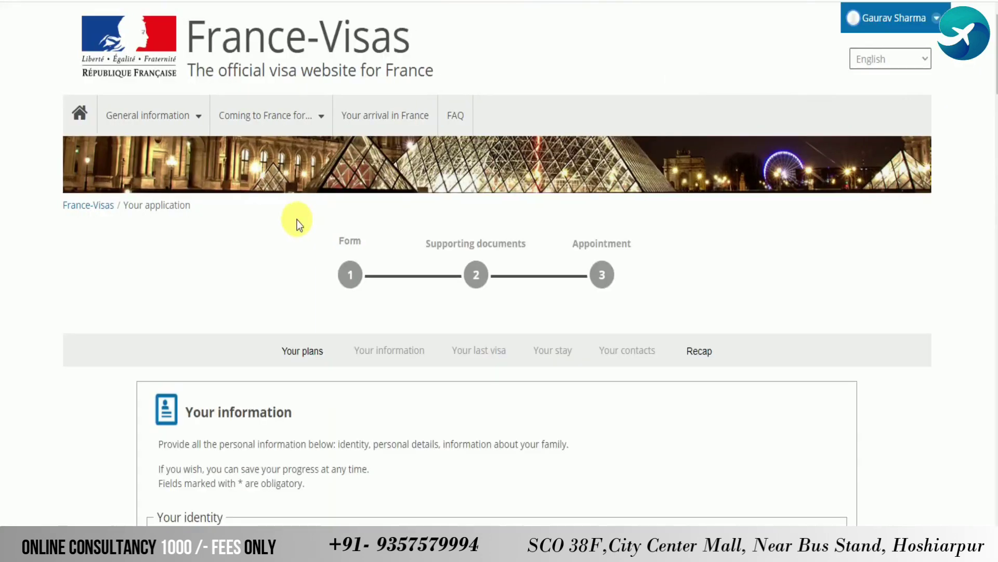
scroll(371, 323, down, 10)
scroll(368, 297, up, 5)
scroll(323, 241, down, 2)
scroll(260, 330, down, 2)
Choose Male for sex and Married for marital status in the identity section
click(317, 158)
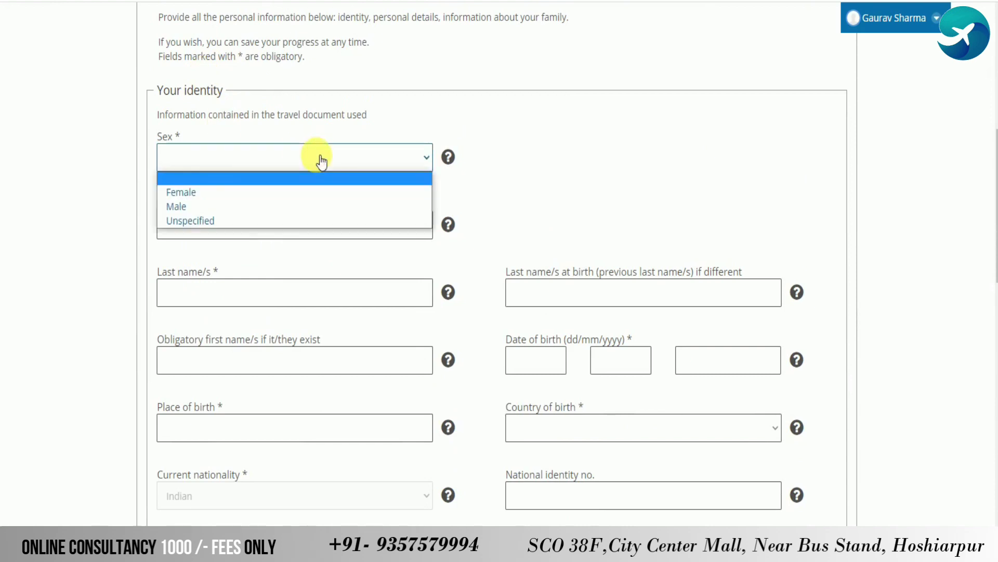
click(214, 209)
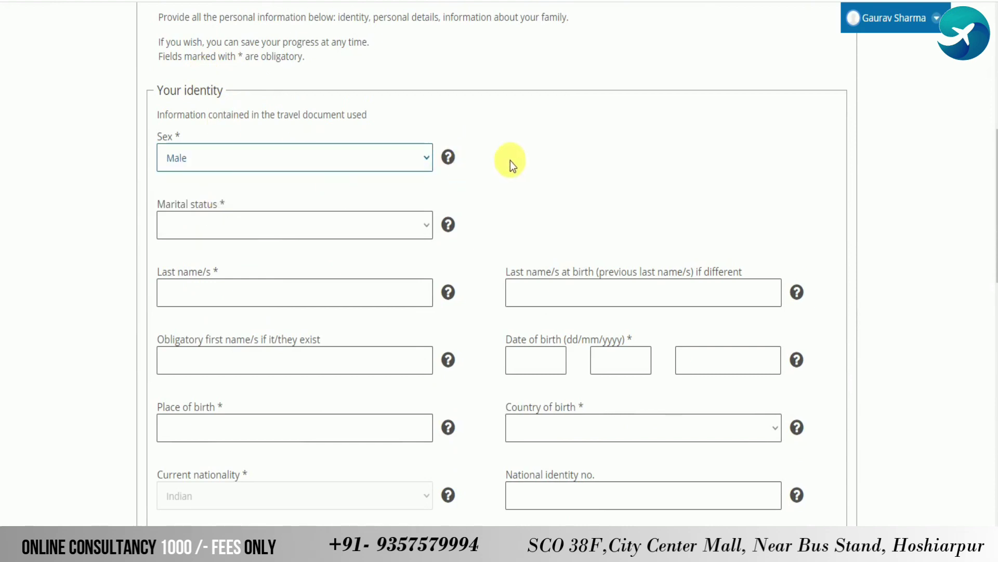
click(300, 227)
click(279, 275)
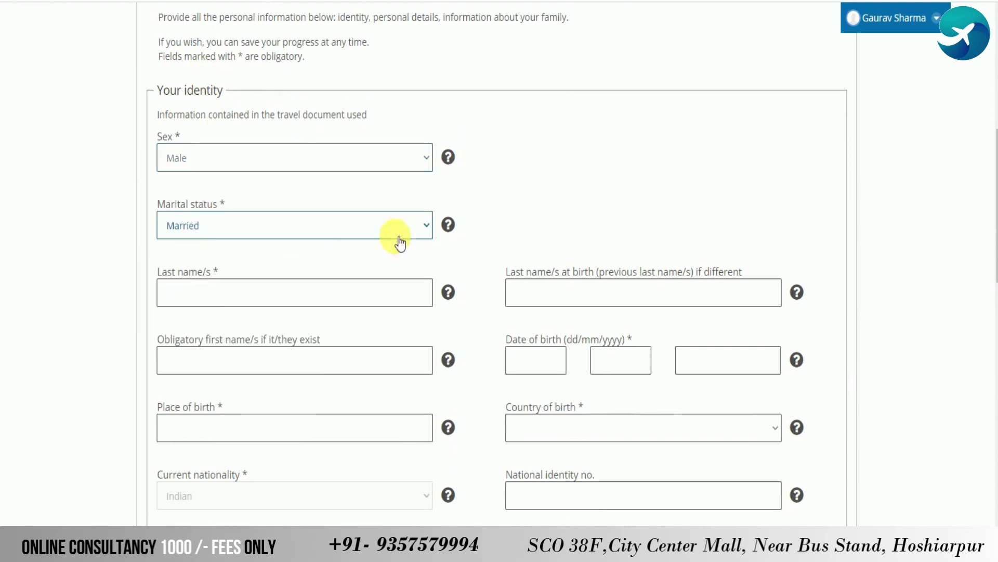
click(353, 295)
scroll(520, 250, down, 3)
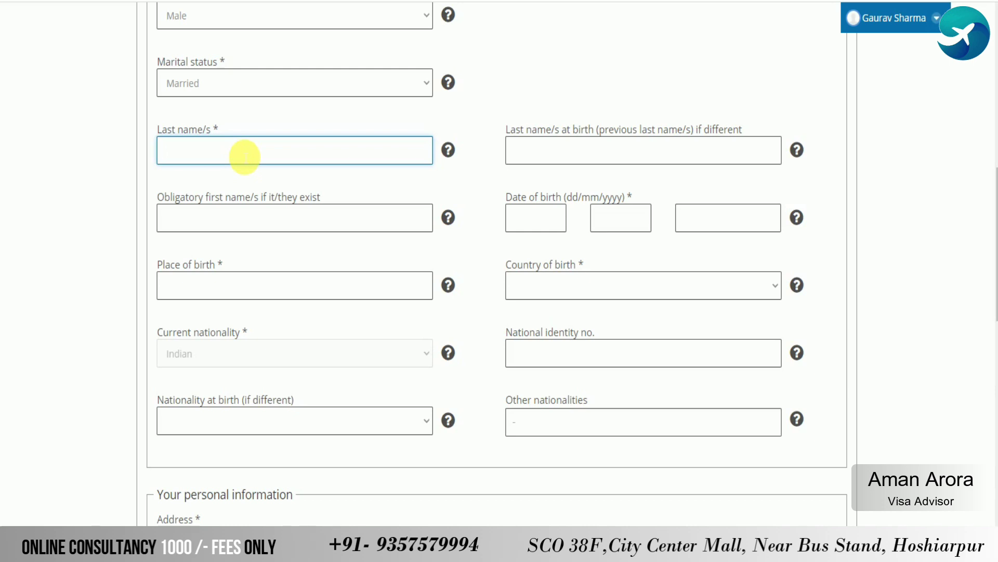
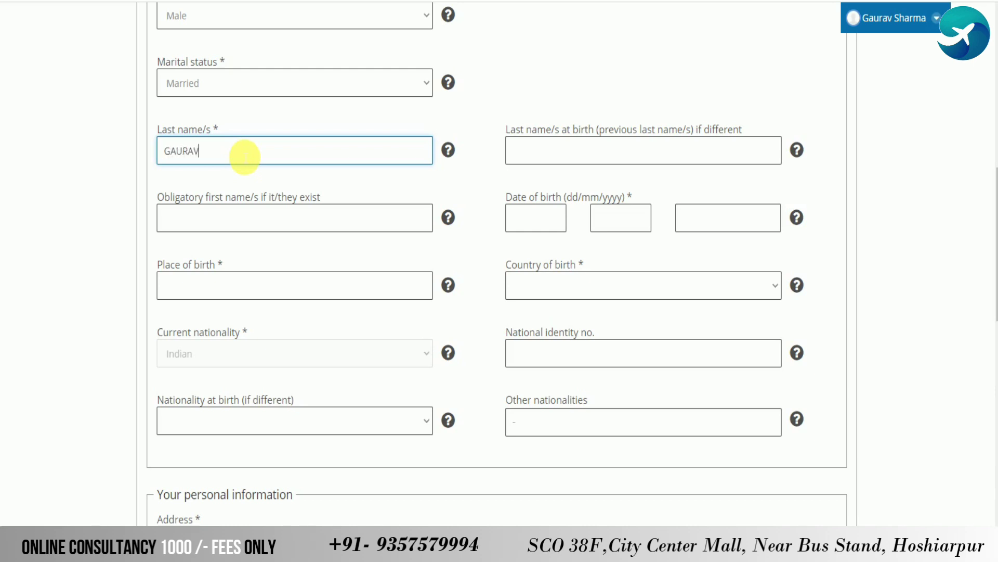
Type the applicant's surname in Last name/s, leaving last name at birth and first names blank
click(593, 153)
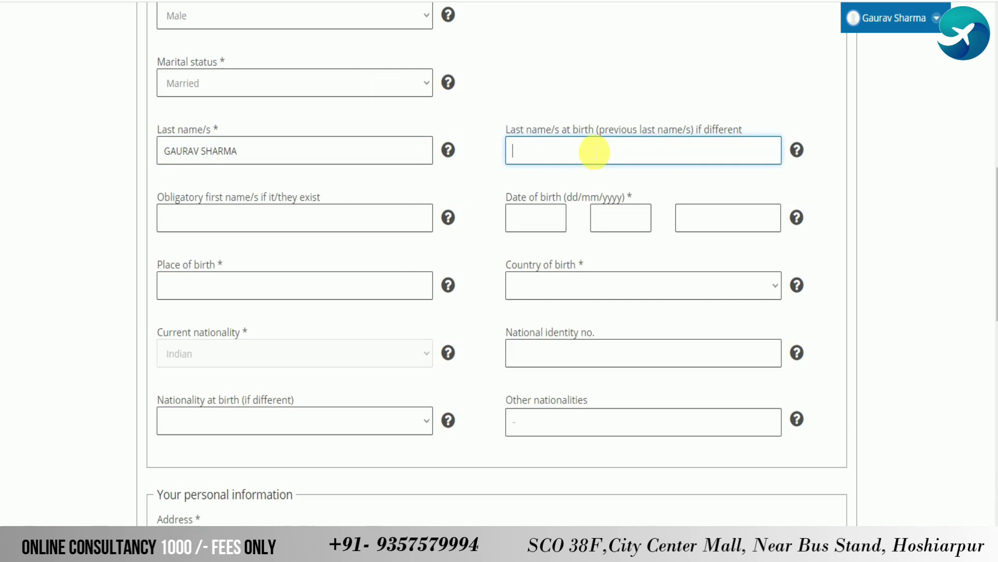
click(306, 217)
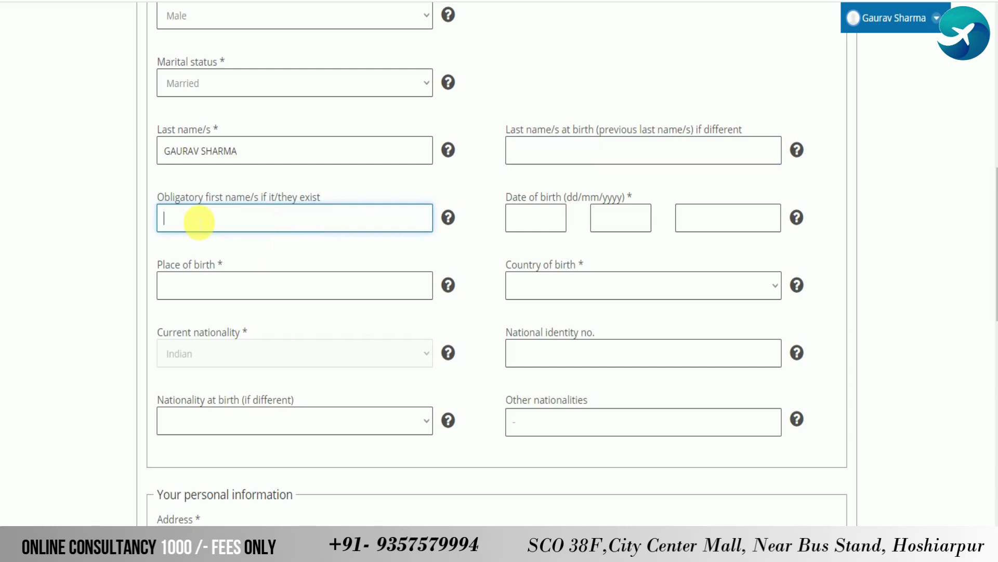
click(239, 155)
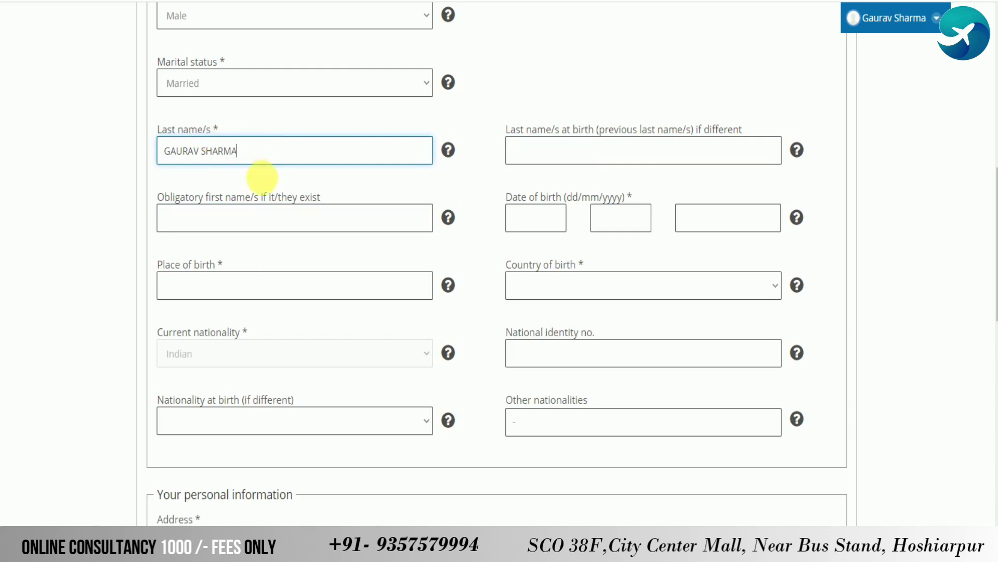
click(533, 227)
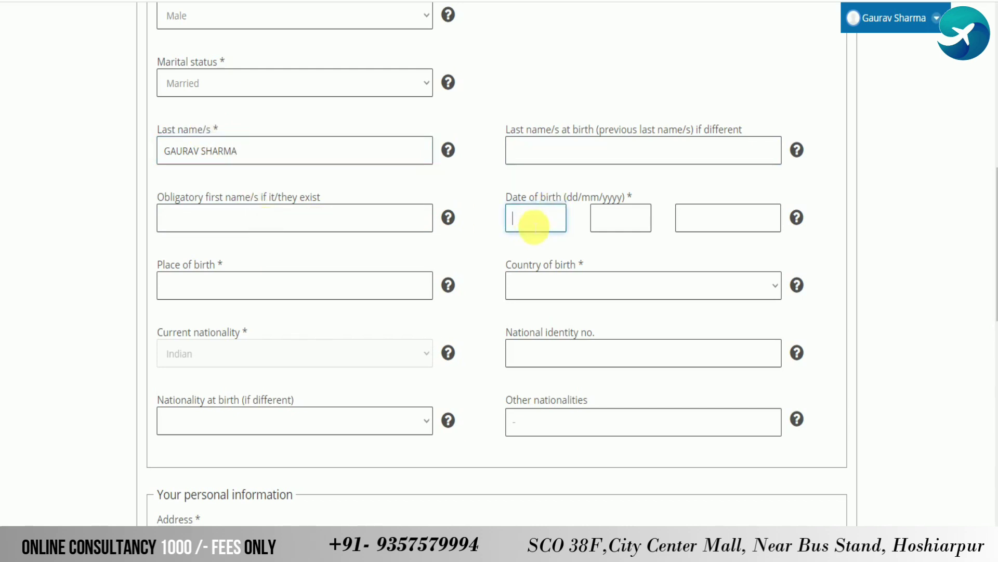
key(alt+Tab)
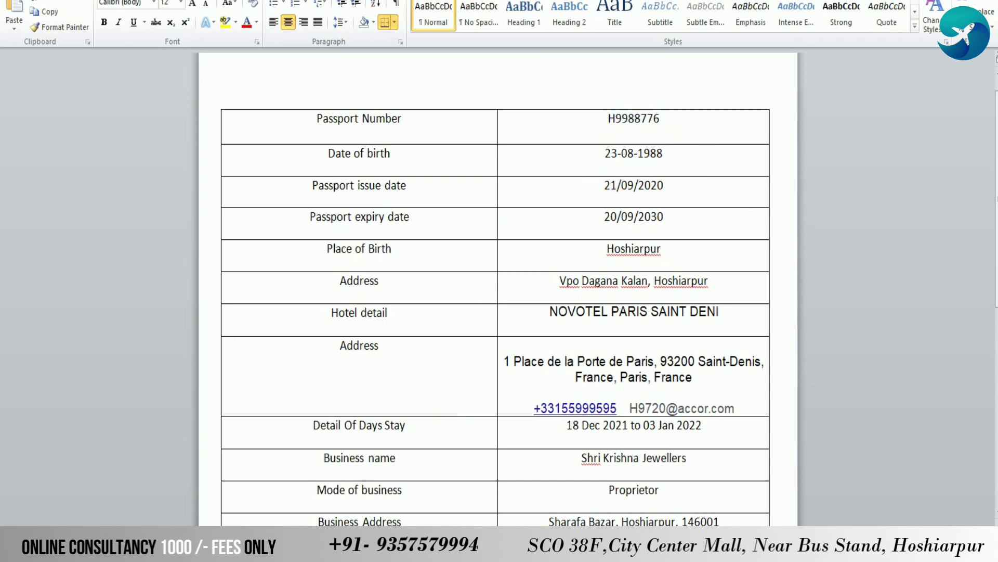
key(alt+Tab)
text(23)
key(Tab)
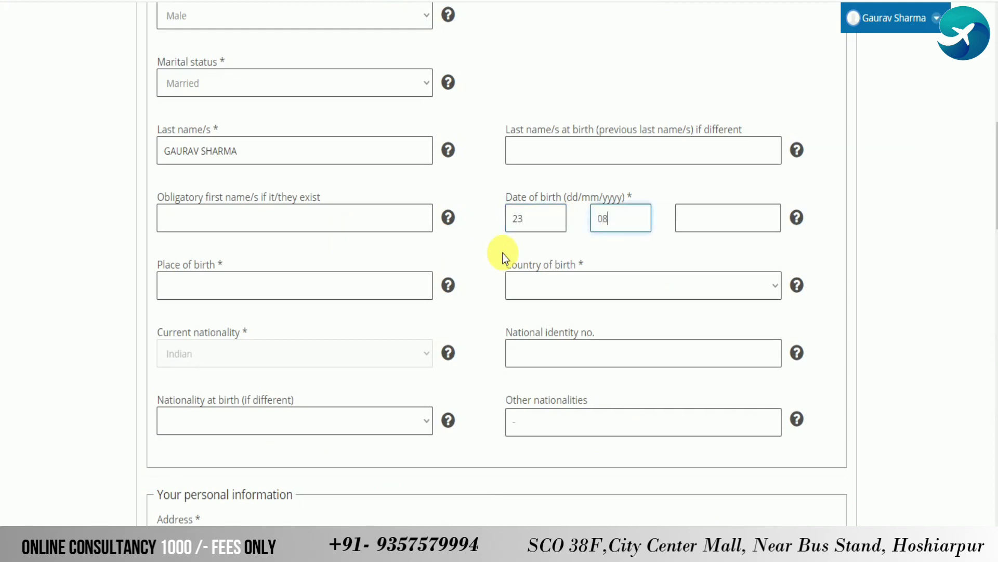
Enter birth year 1988, place of birth HOSHIARPUR and country of birth India
text(1988)
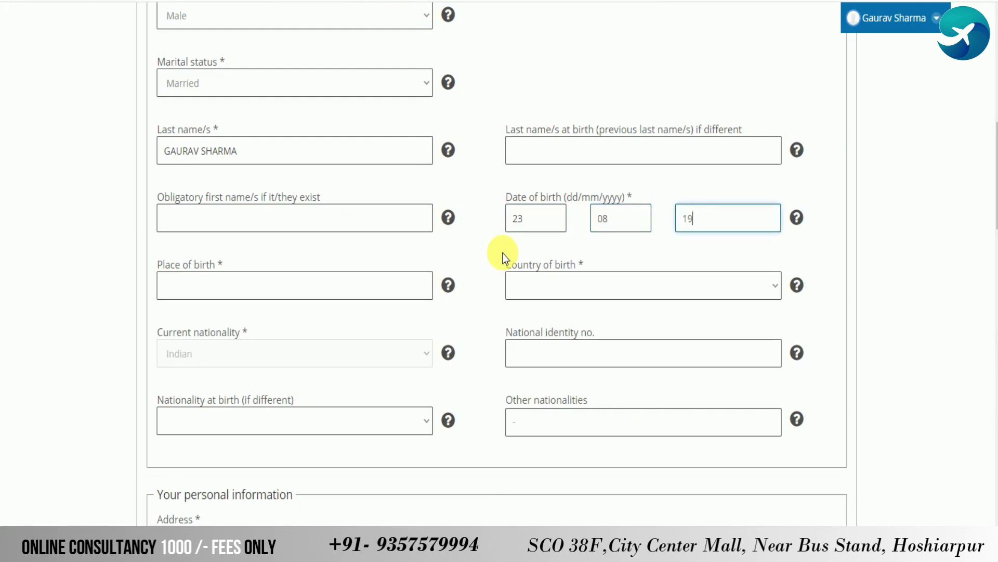
click(373, 287)
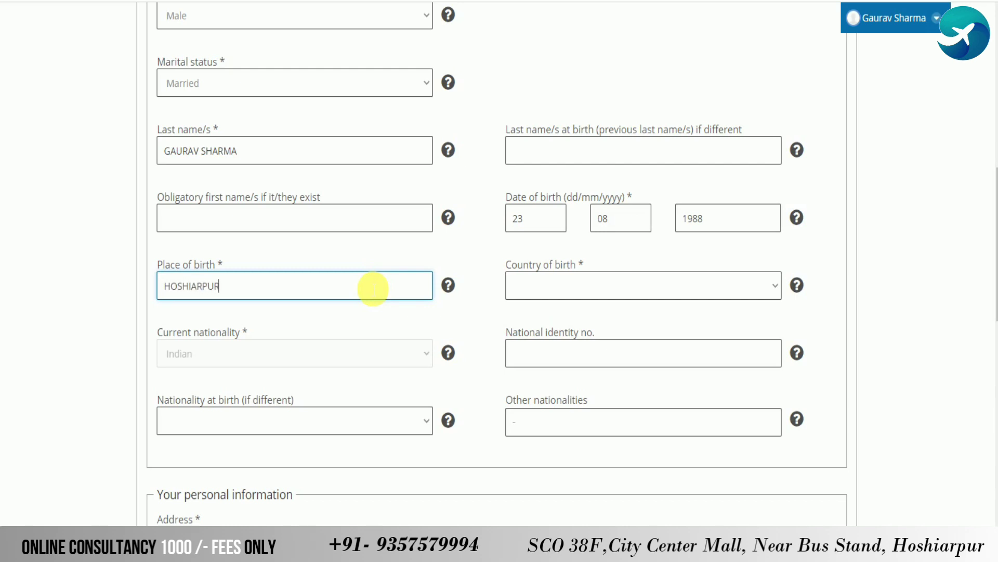
key(Tab)
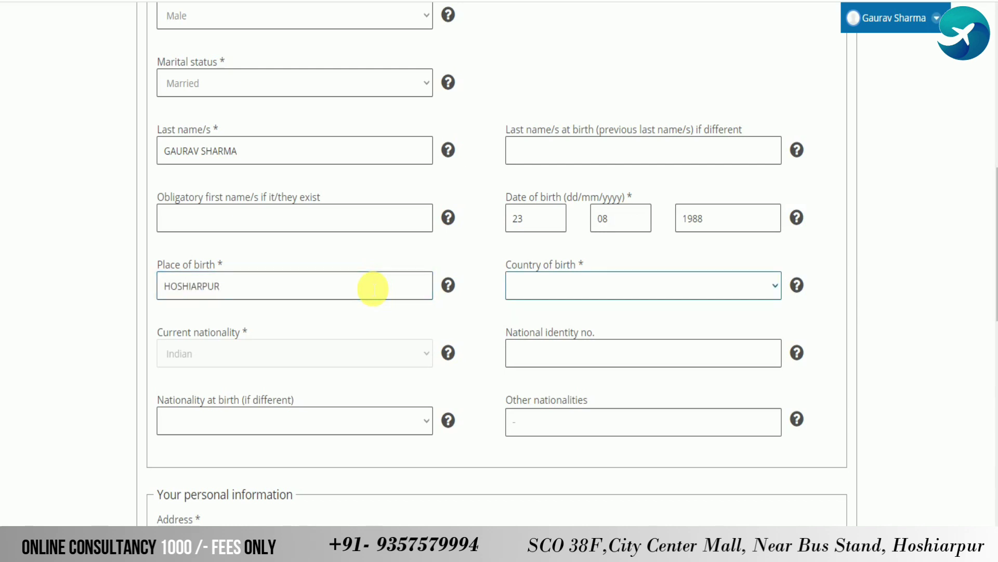
Open the Nationality at birth list and close it without choosing a nationality
scroll(520, 260, down, 3)
click(570, 222)
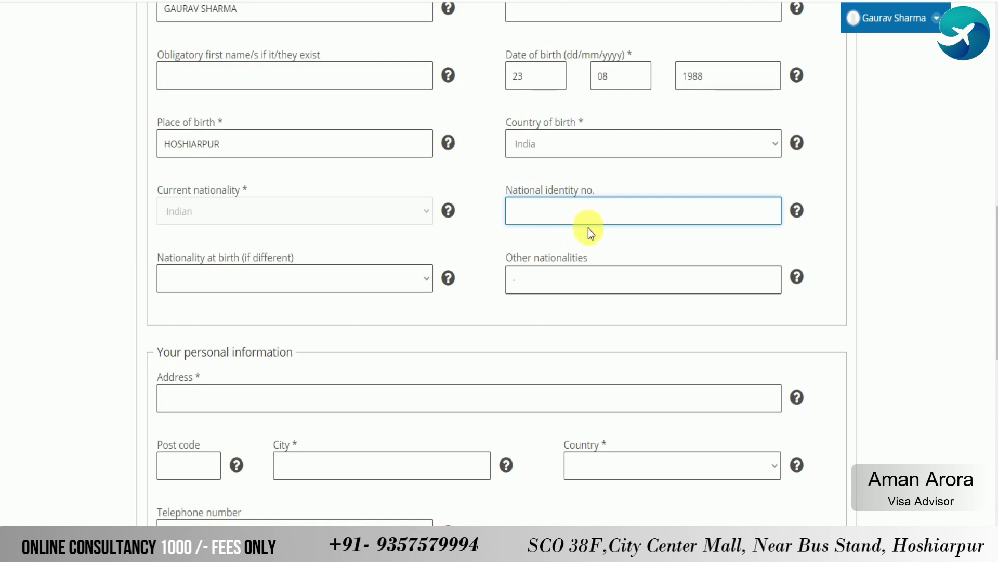
click(370, 284)
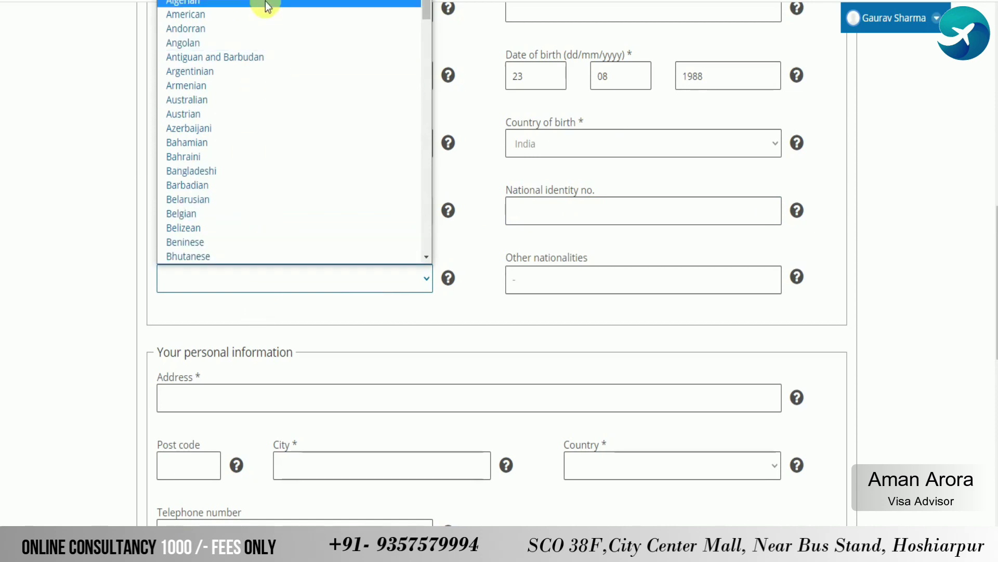
scroll(293, 147, down, 8)
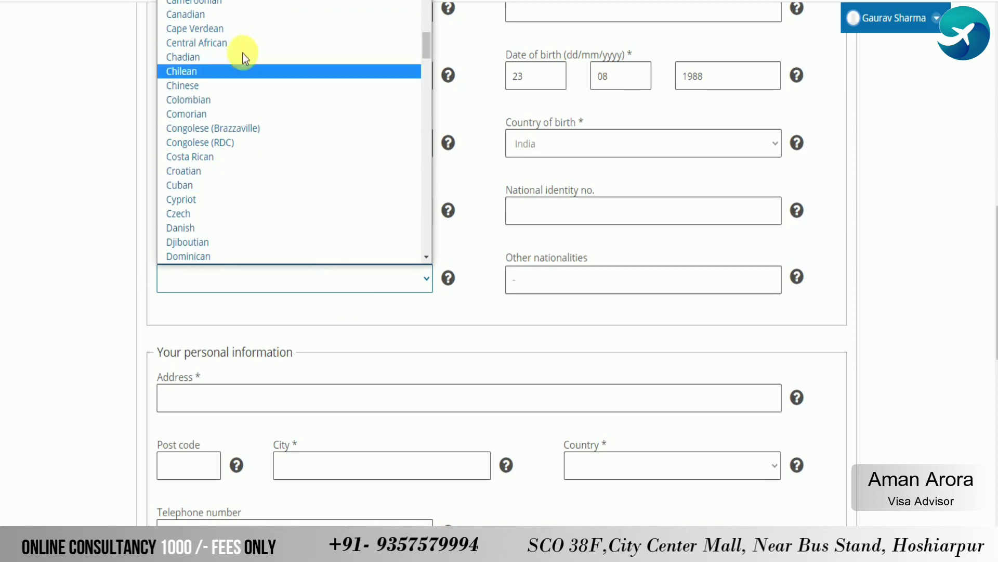
click(412, 294)
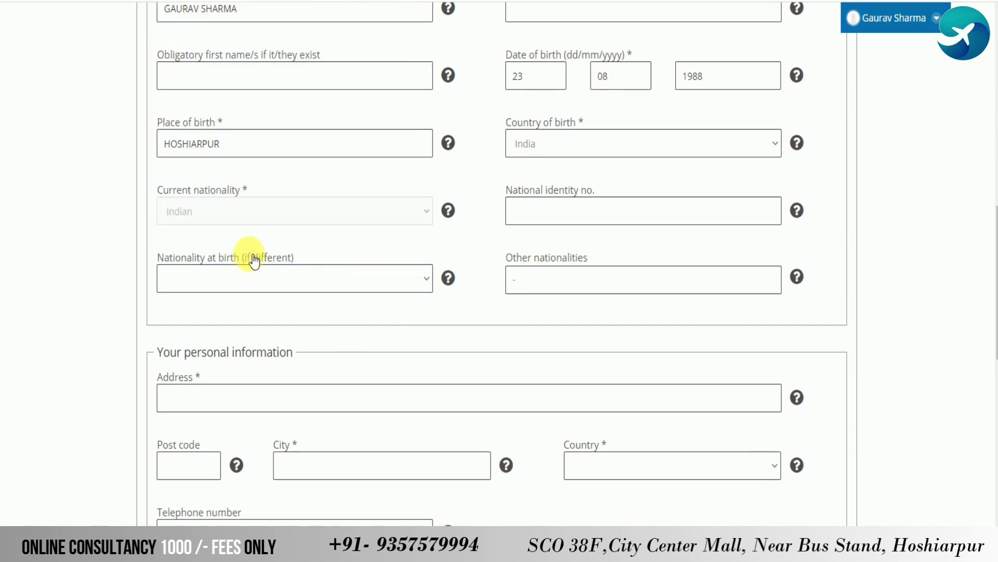
scroll(260, 270, down, 3)
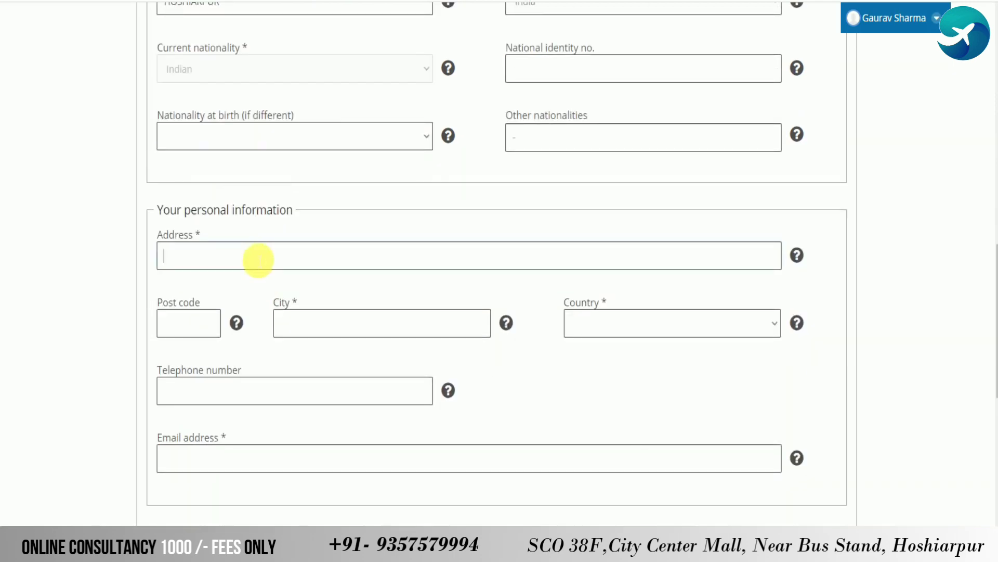
Fill in the applicant's home address, post code, city, country India and telephone number
click(259, 260)
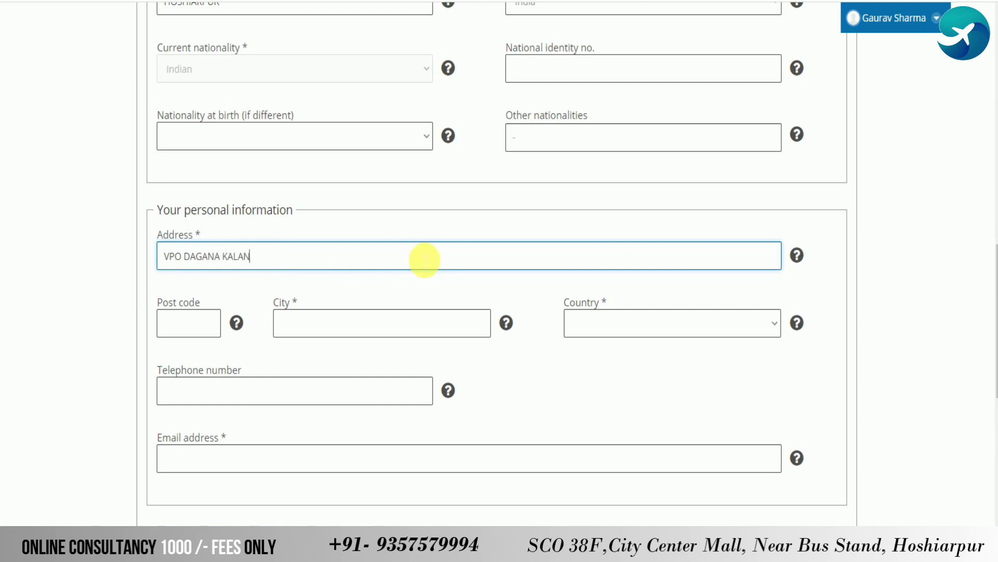
key(Tab)
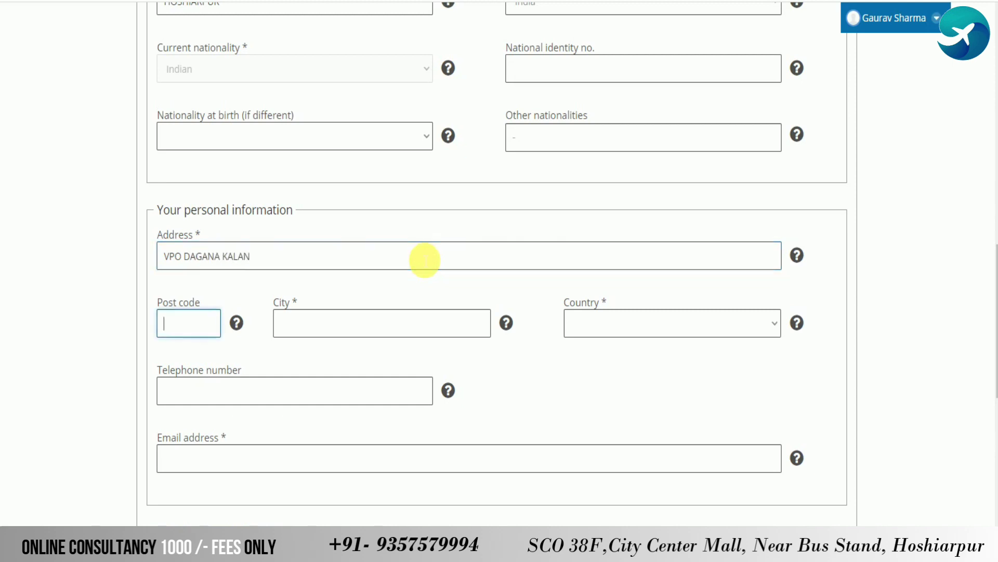
text(1460HOSHIARPUR)
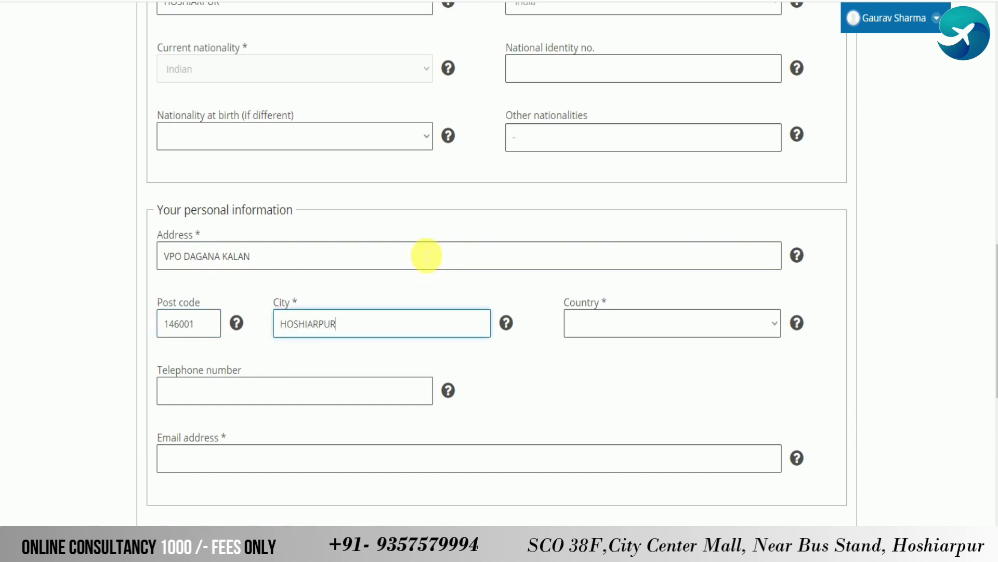
key(Tab)
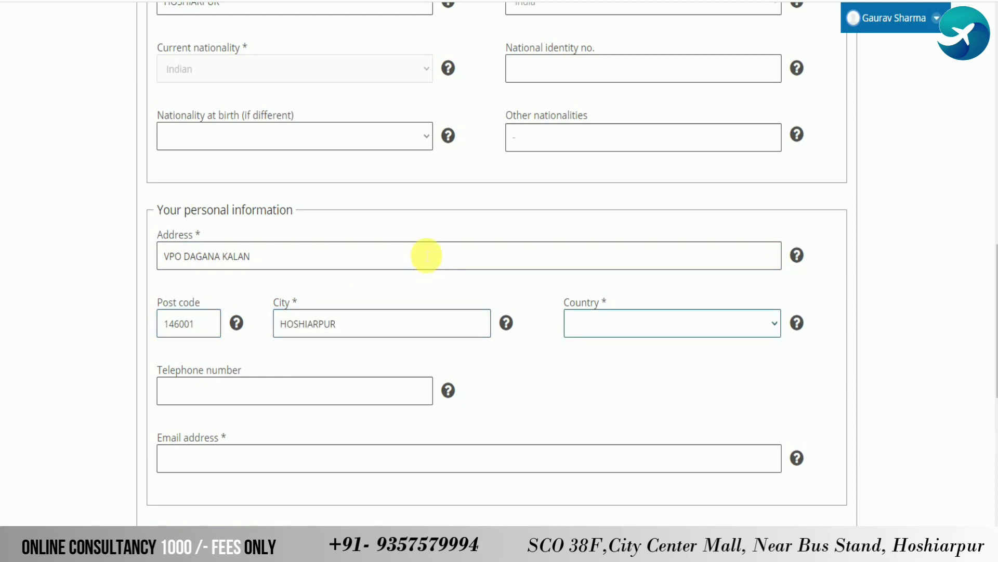
text(india)
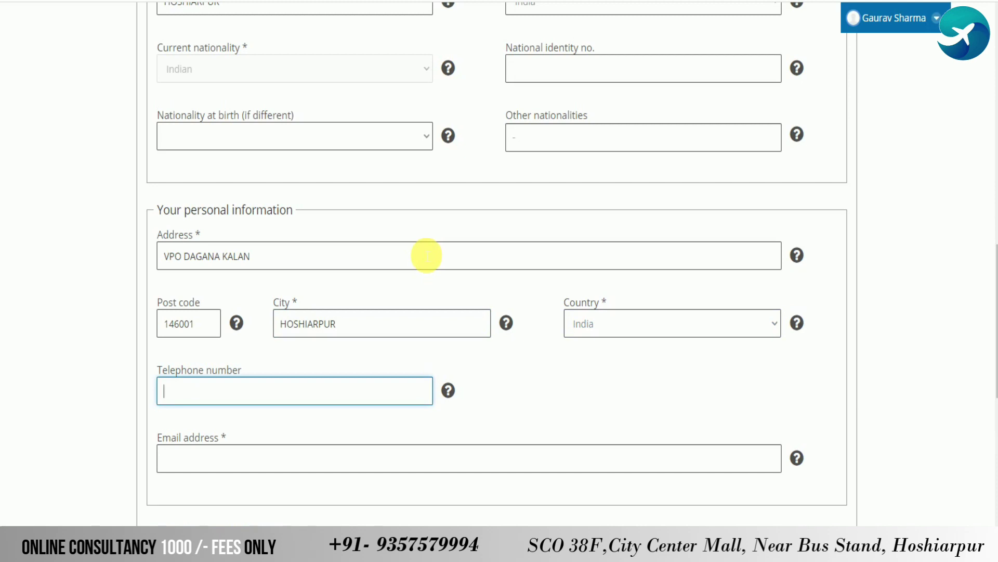
Enter the applicant's e-mail address and remove its extra trailing letter
scroll(520, 397, down, 5)
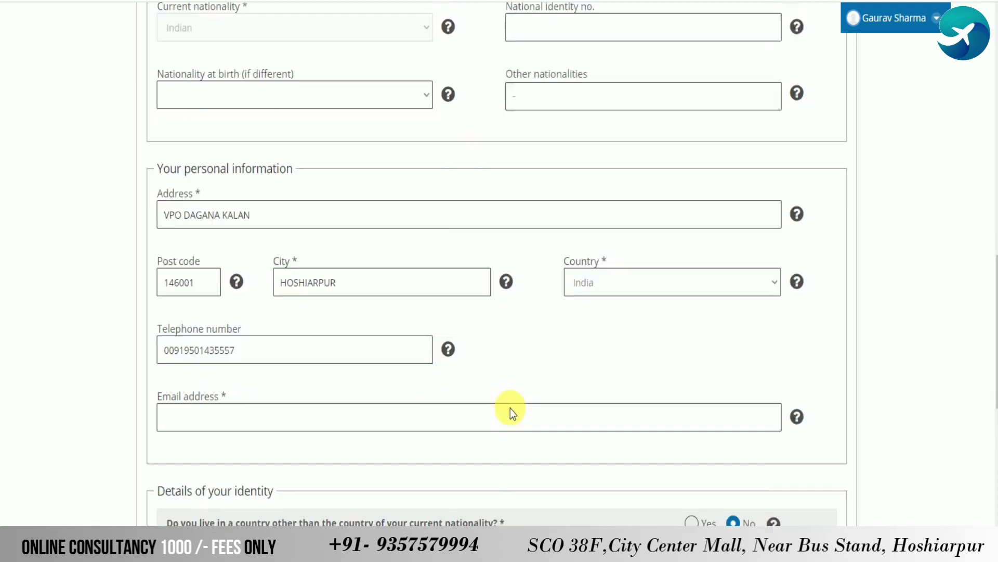
click(339, 184)
key(Tab)
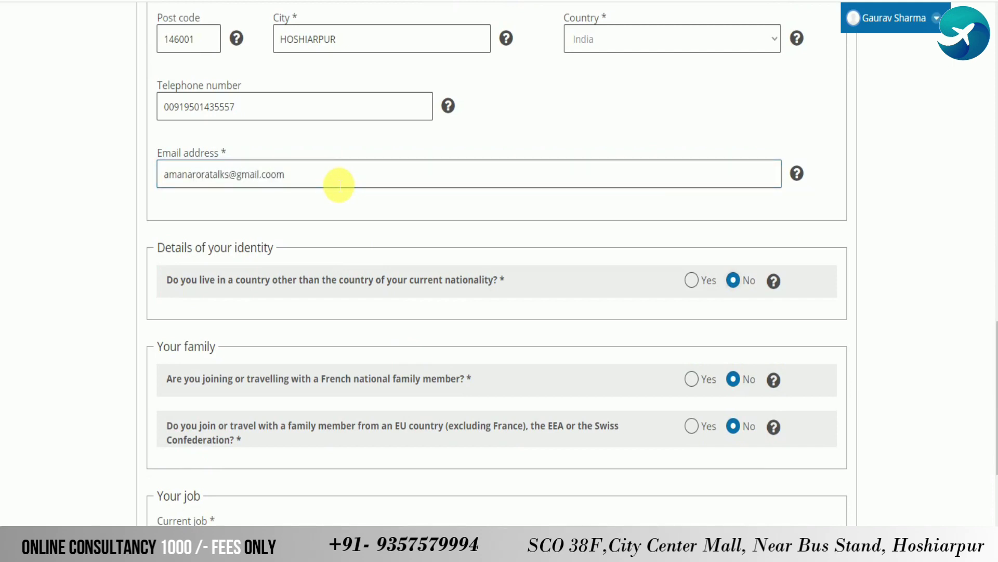
click(278, 176)
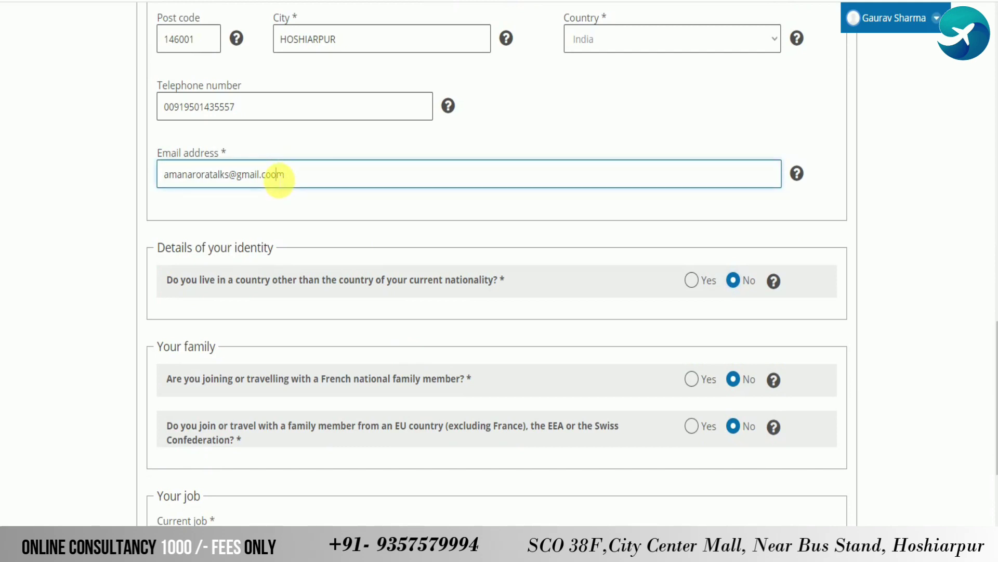
click(282, 231)
scroll(282, 231, down, 4)
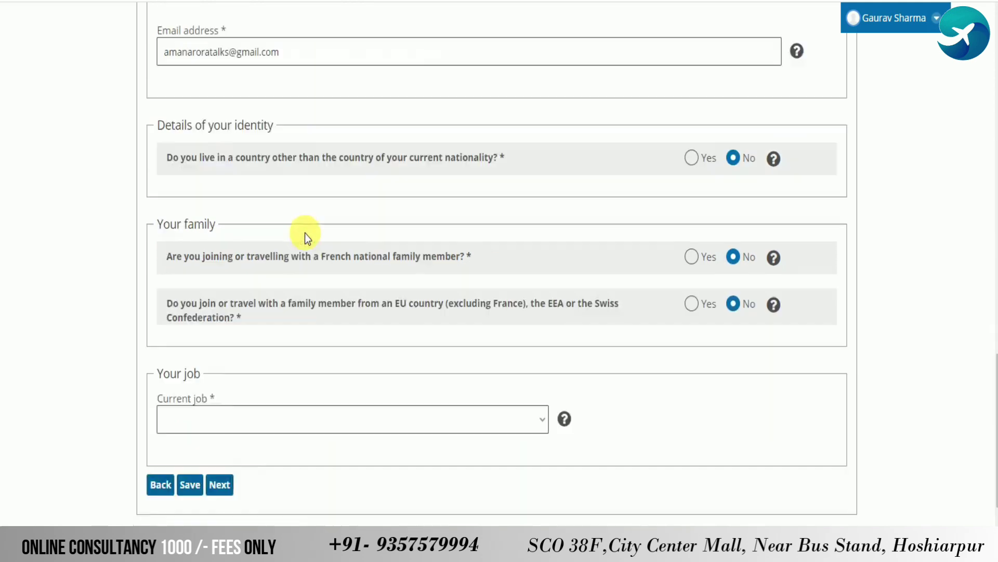